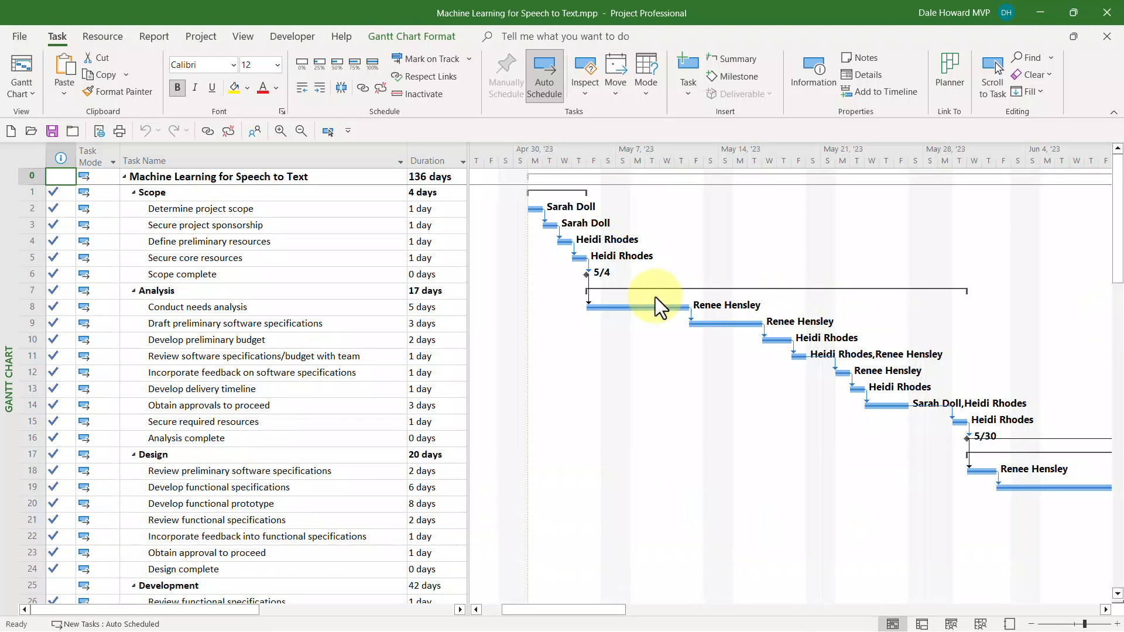
Step: Hide the Indicators and Task Mode columns in the Gantt Chart's task table
click(56, 151)
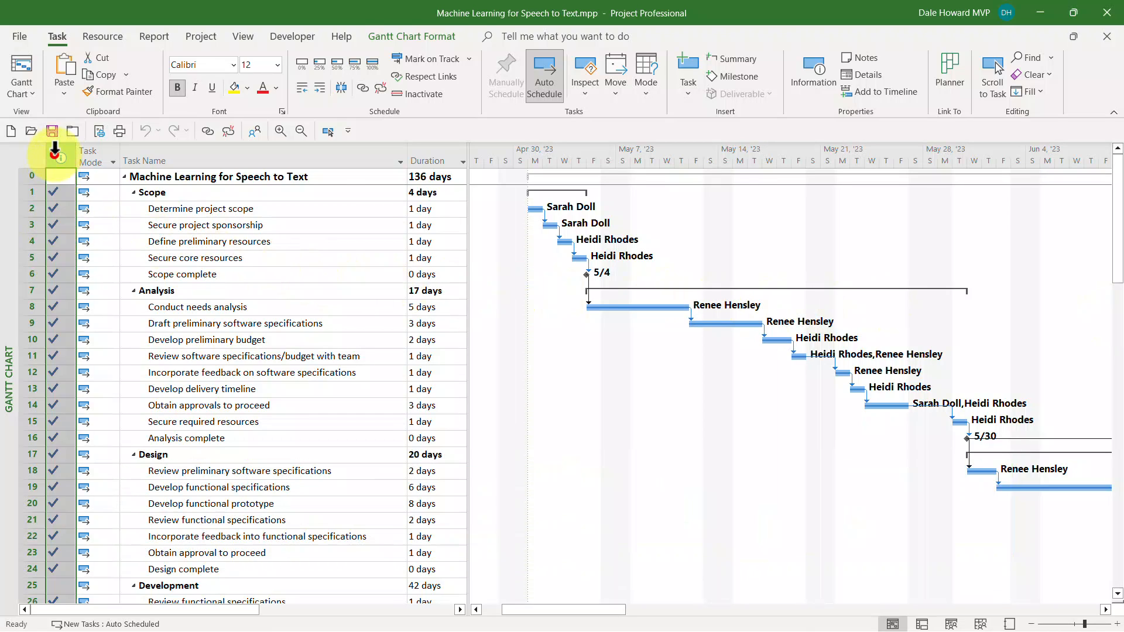
click(85, 153)
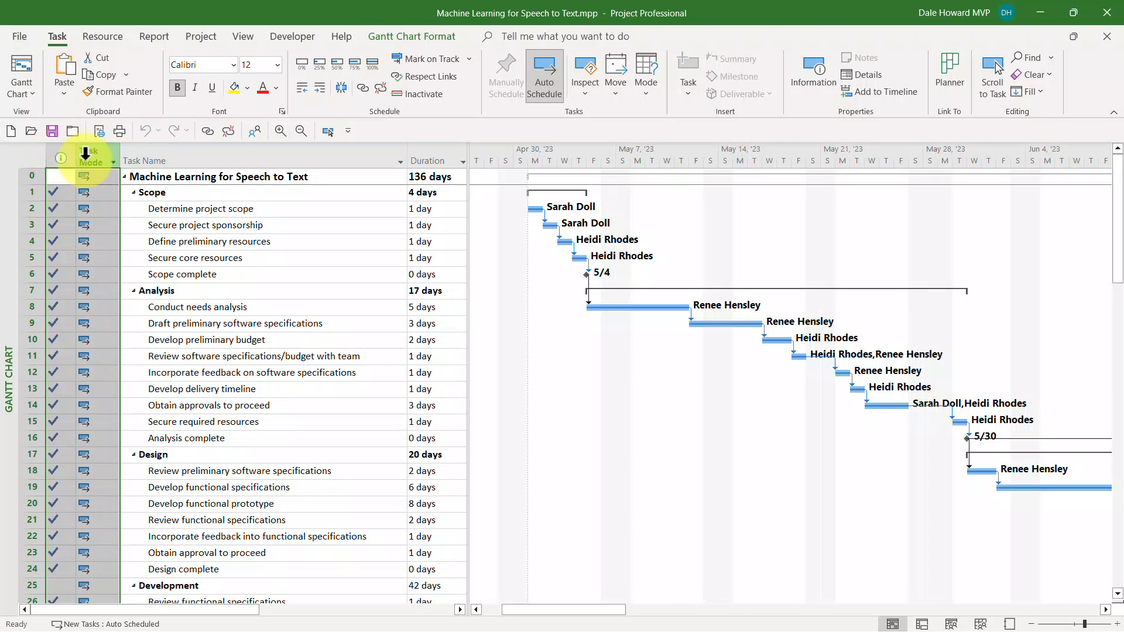
right_click(90, 154)
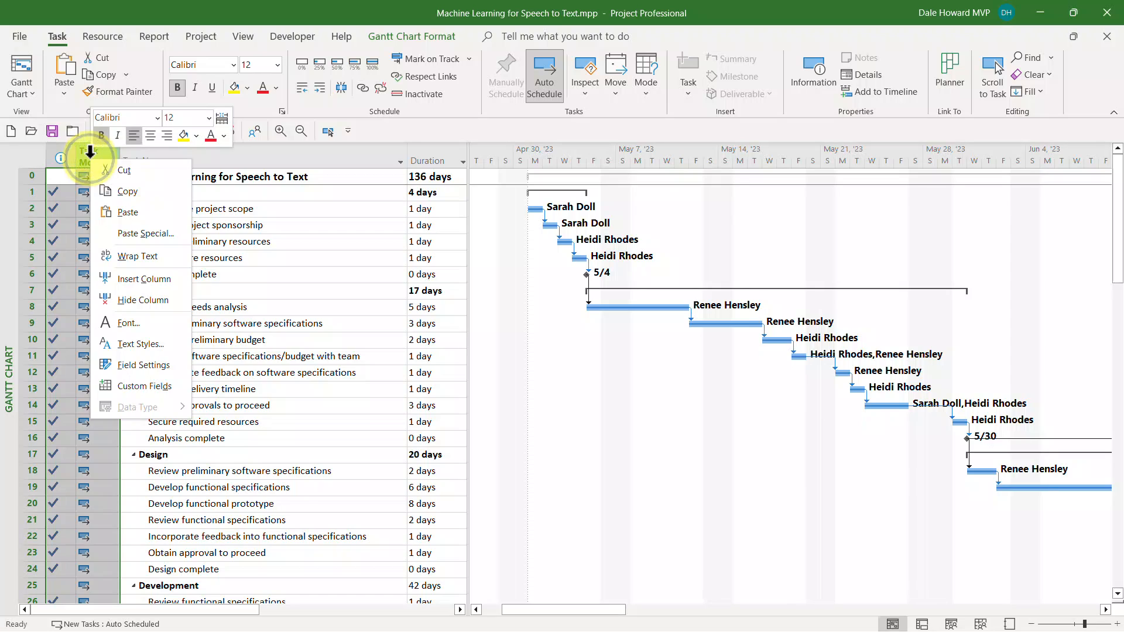
click(153, 302)
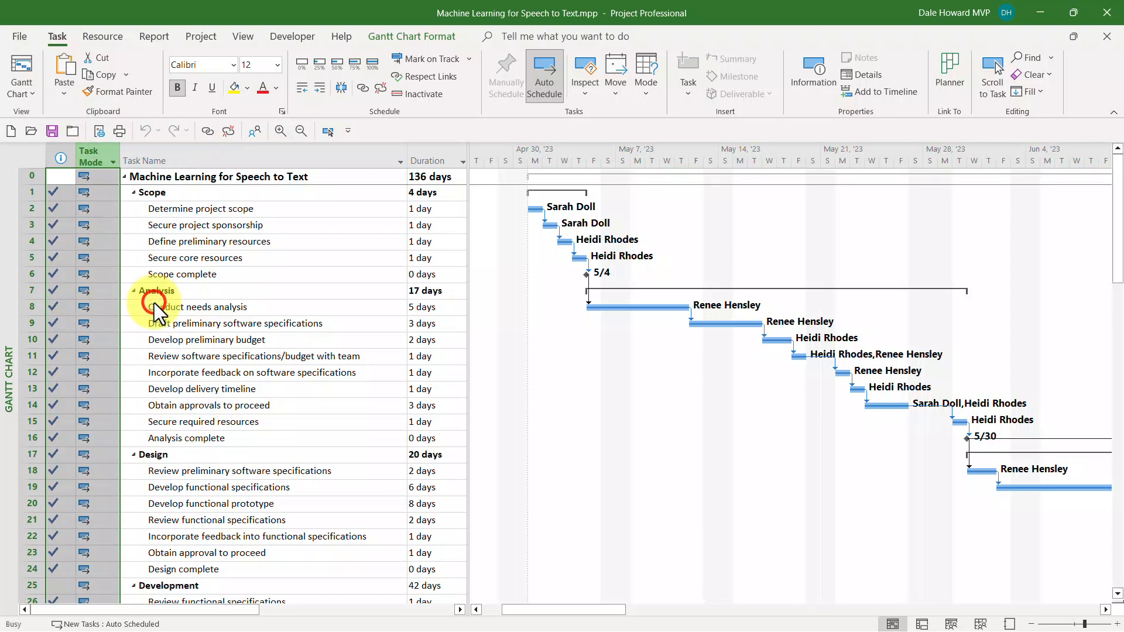
click(241, 260)
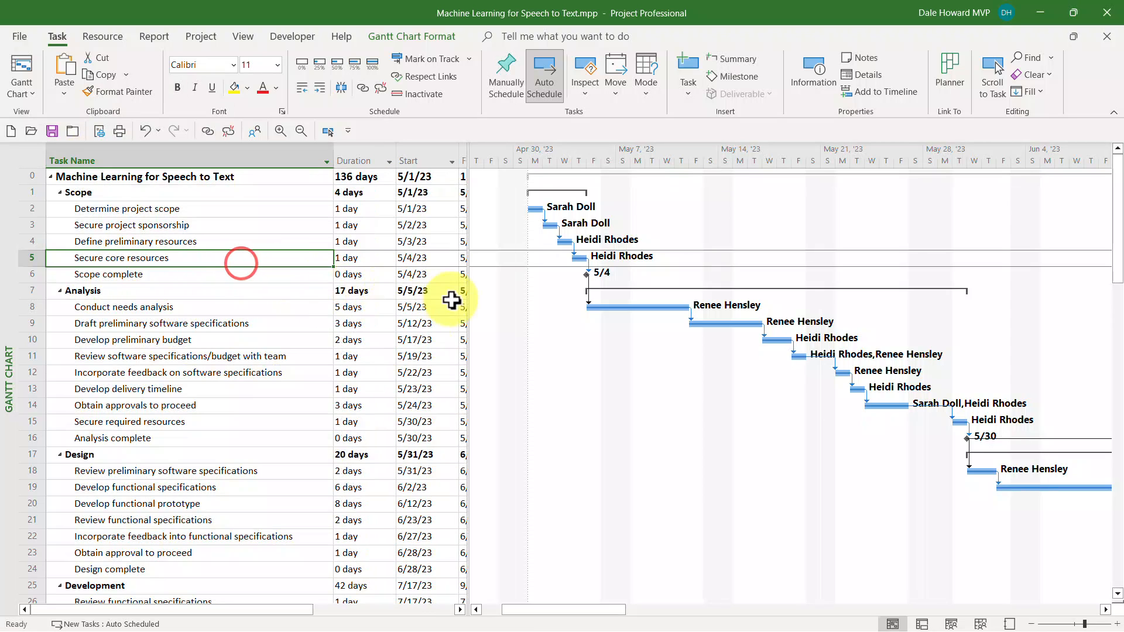
Step: Narrow the Duration, Start and Finish columns to fit their contents and set the split bar at the right edge of the Finish column
drag(468, 301, 589, 311)
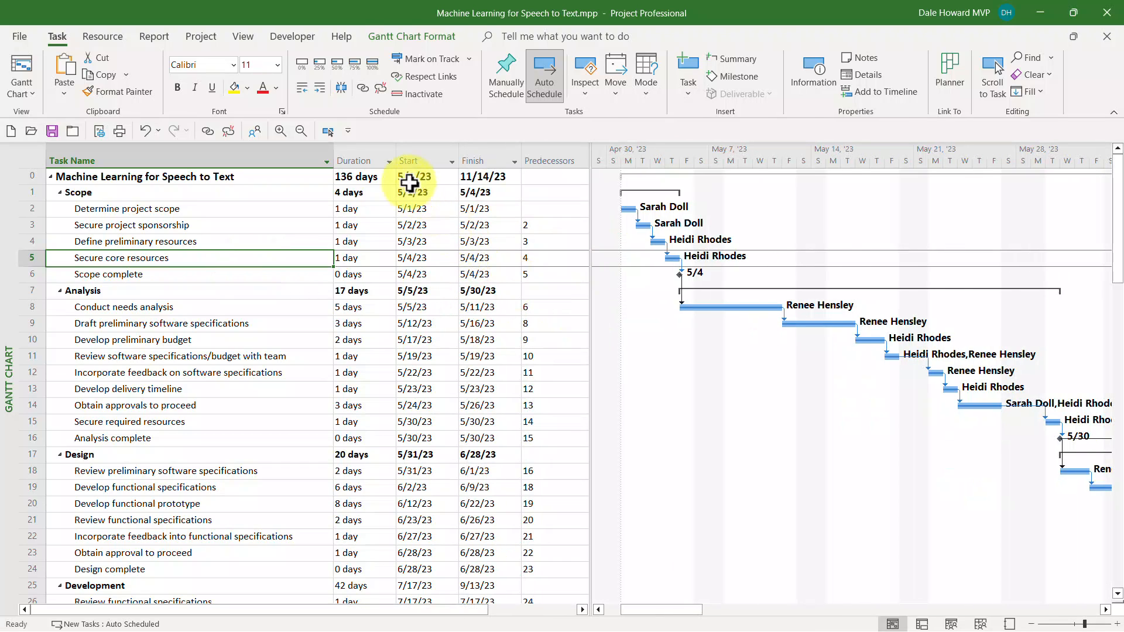
drag(397, 155, 387, 157)
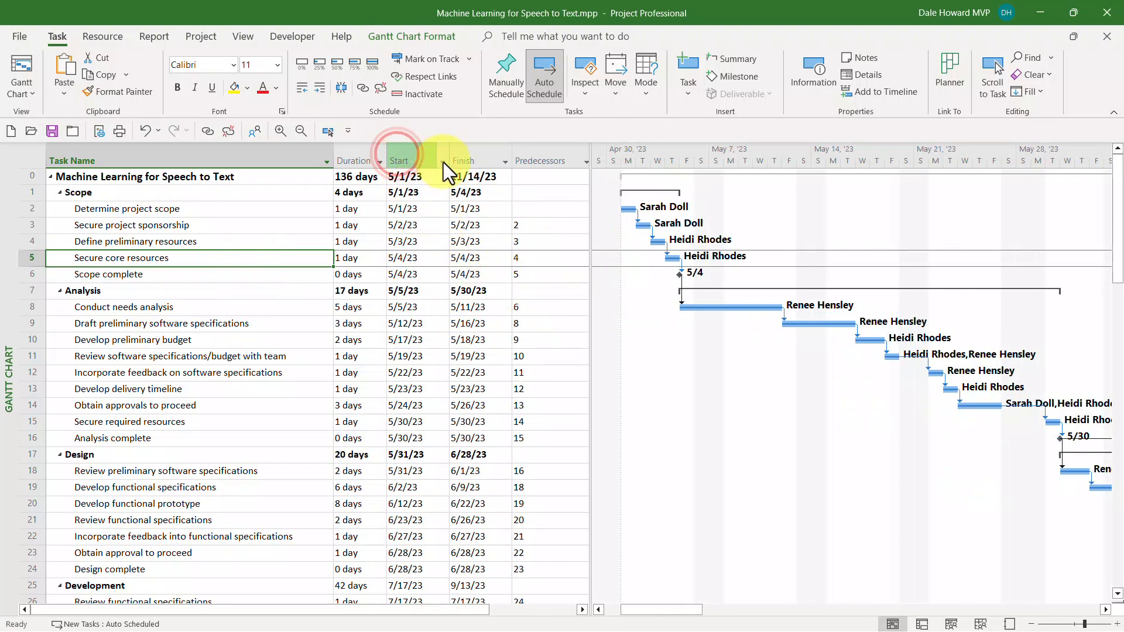
double_click(449, 146)
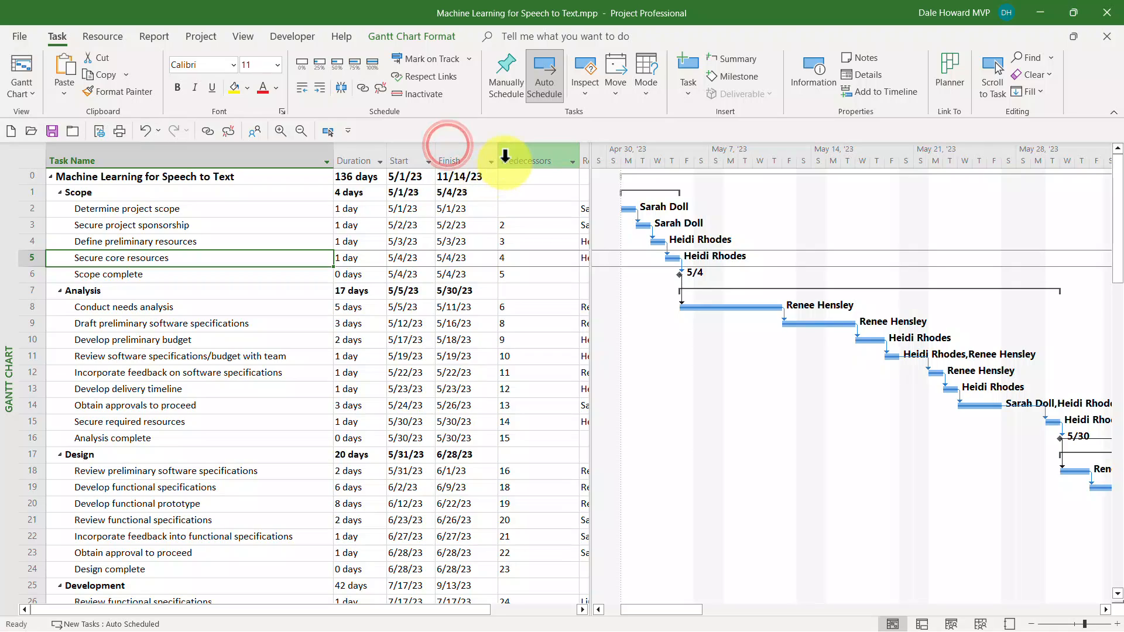
drag(499, 154, 494, 153)
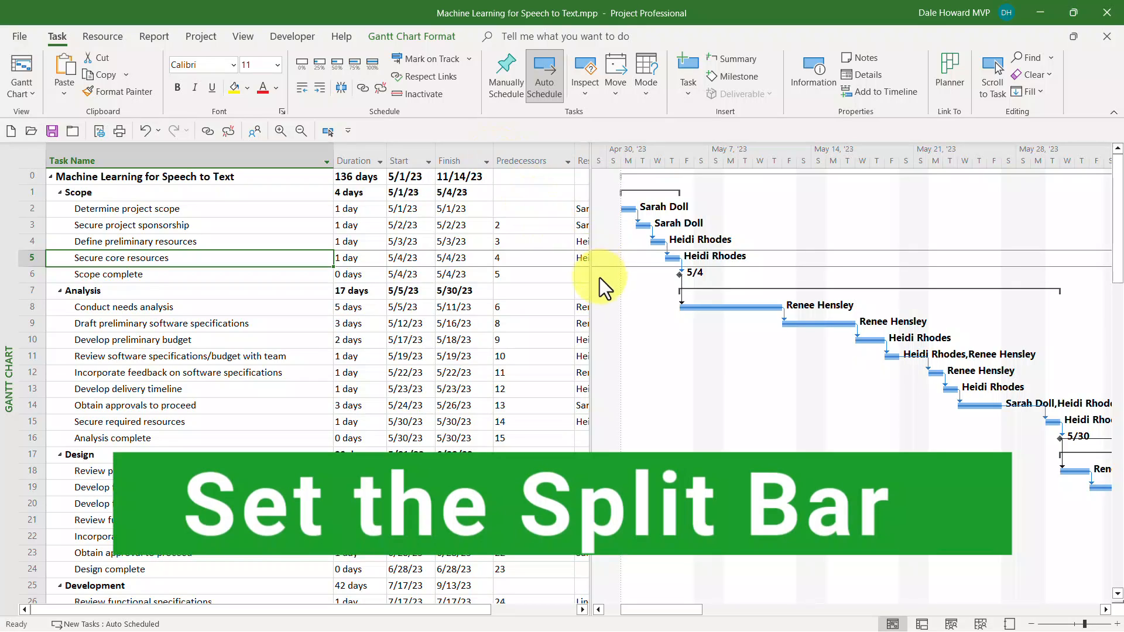
drag(591, 274, 500, 291)
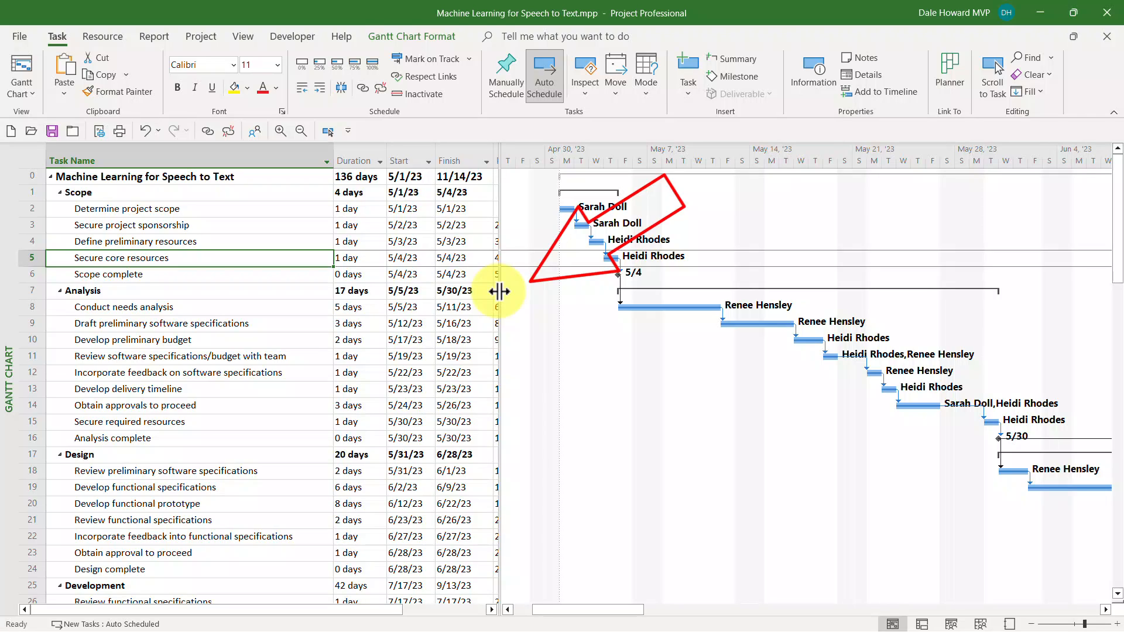
drag(499, 291, 495, 293)
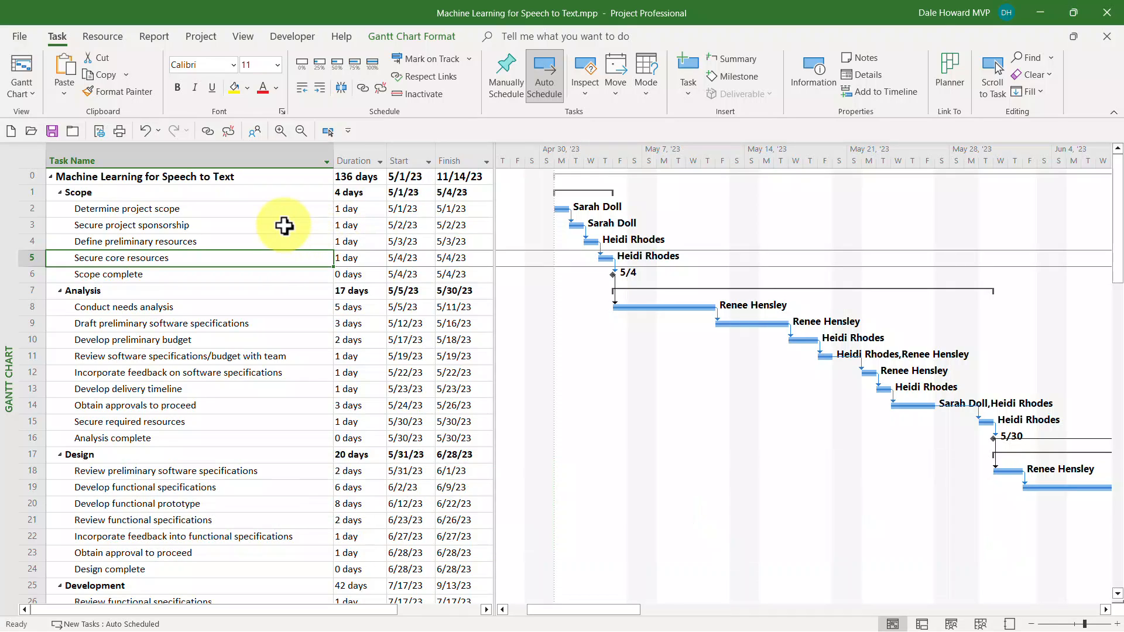
Step: Set the page setup of the Gantt Chart printout to print the first 5 columns on all pages
click(20, 37)
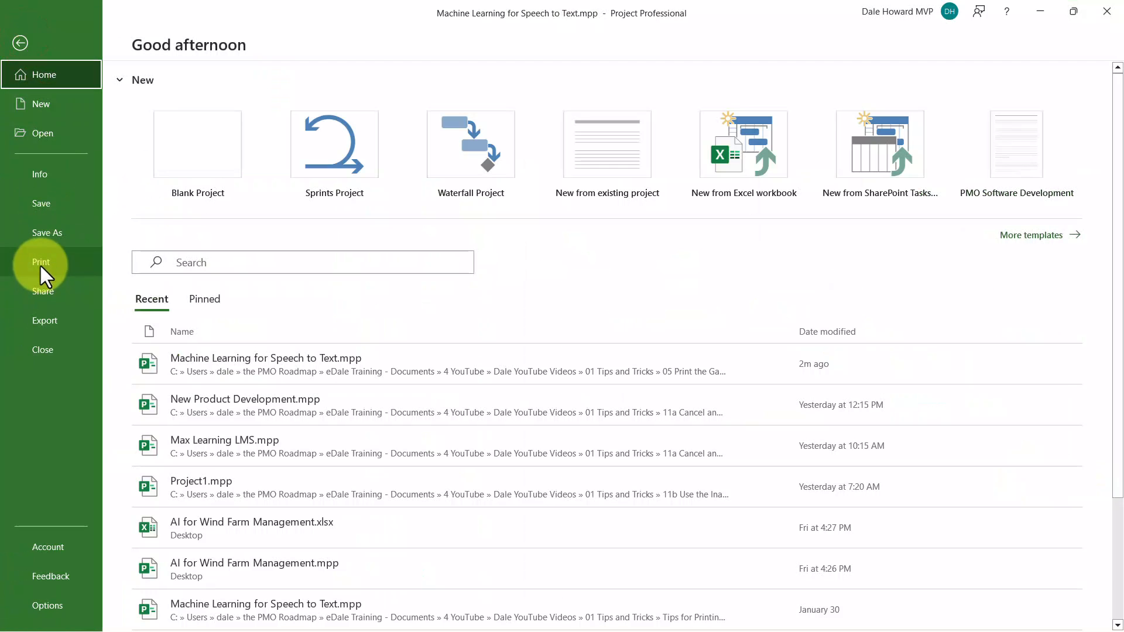
click(40, 263)
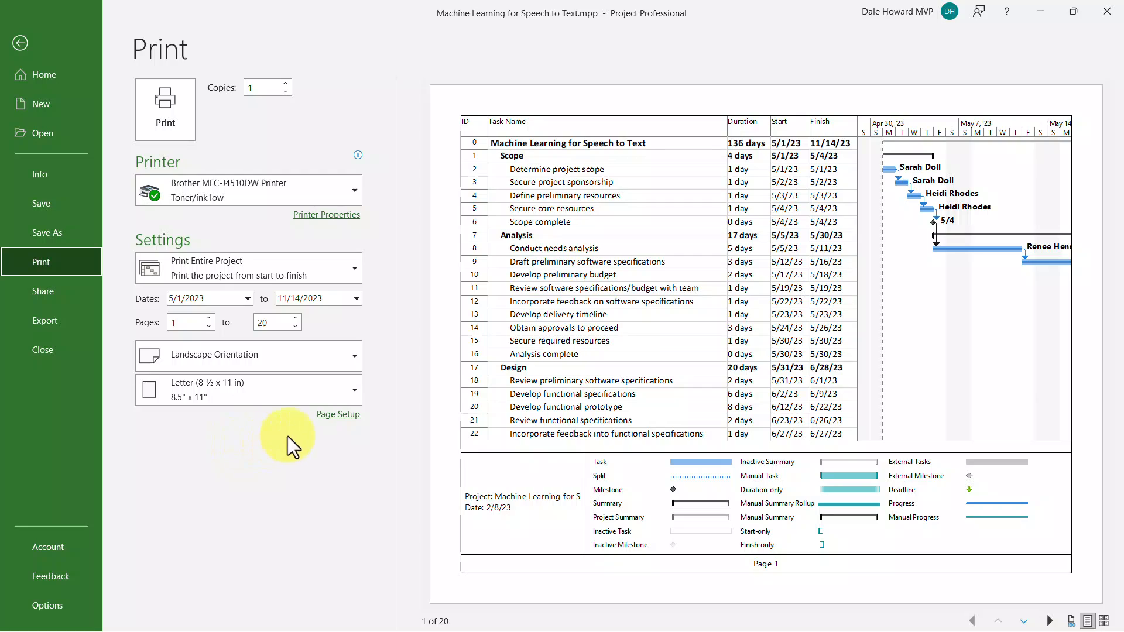
click(339, 416)
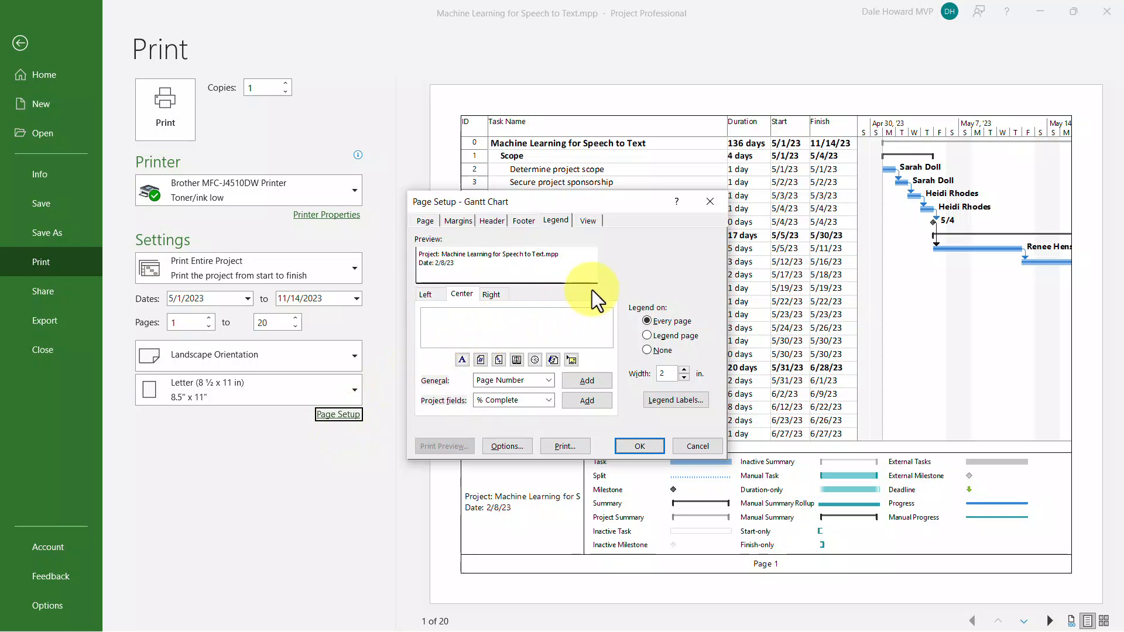
click(586, 220)
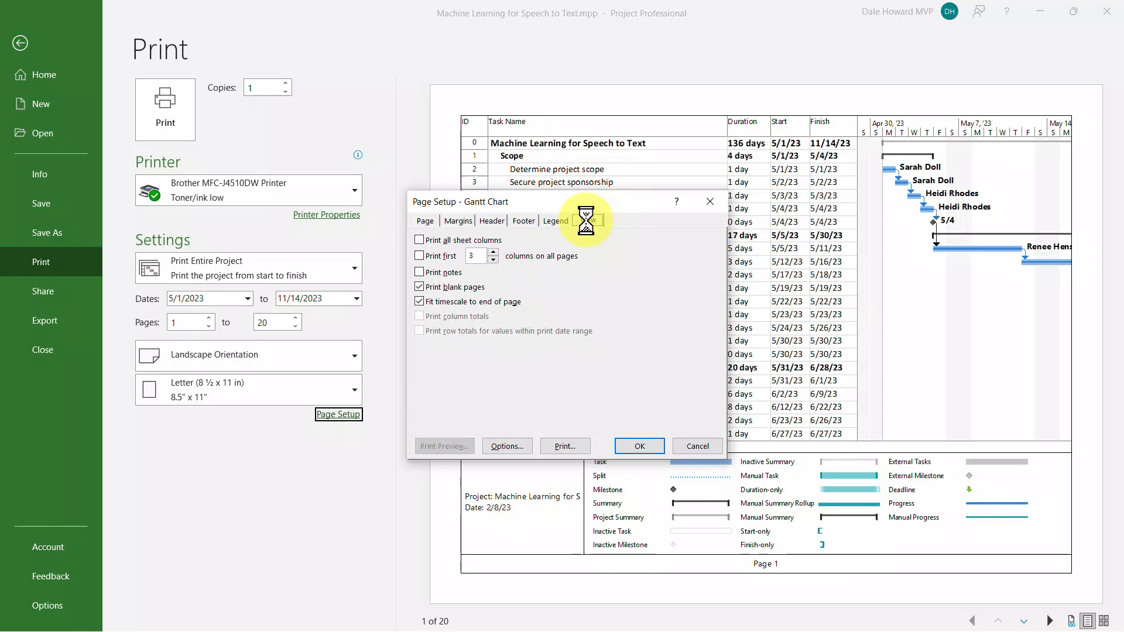
click(419, 256)
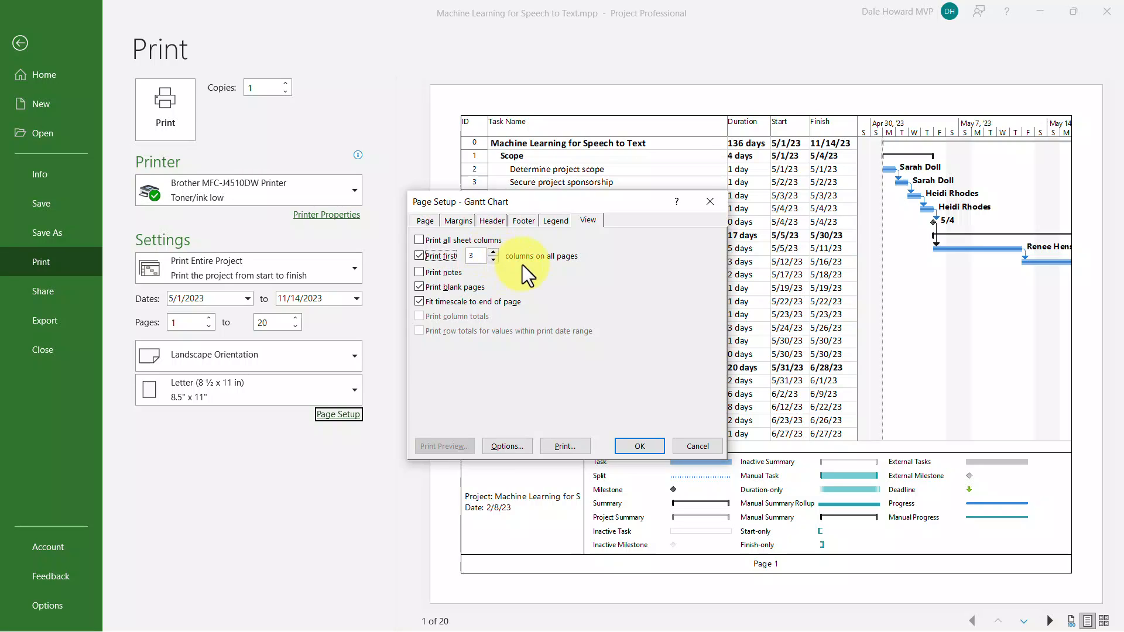
click(492, 251)
click(493, 251)
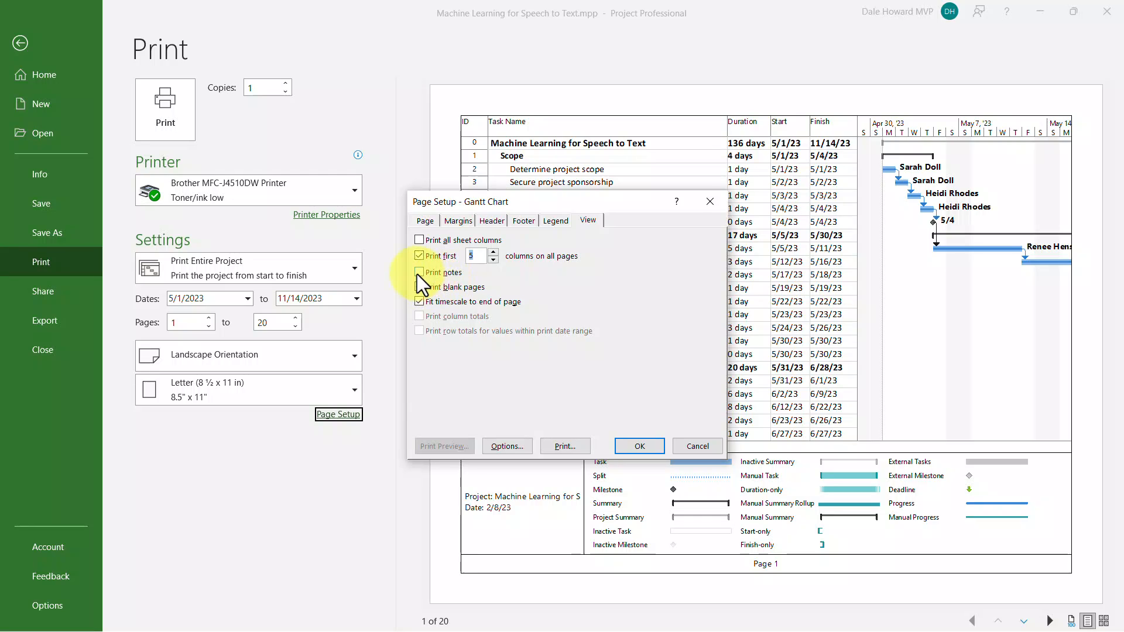
click(427, 286)
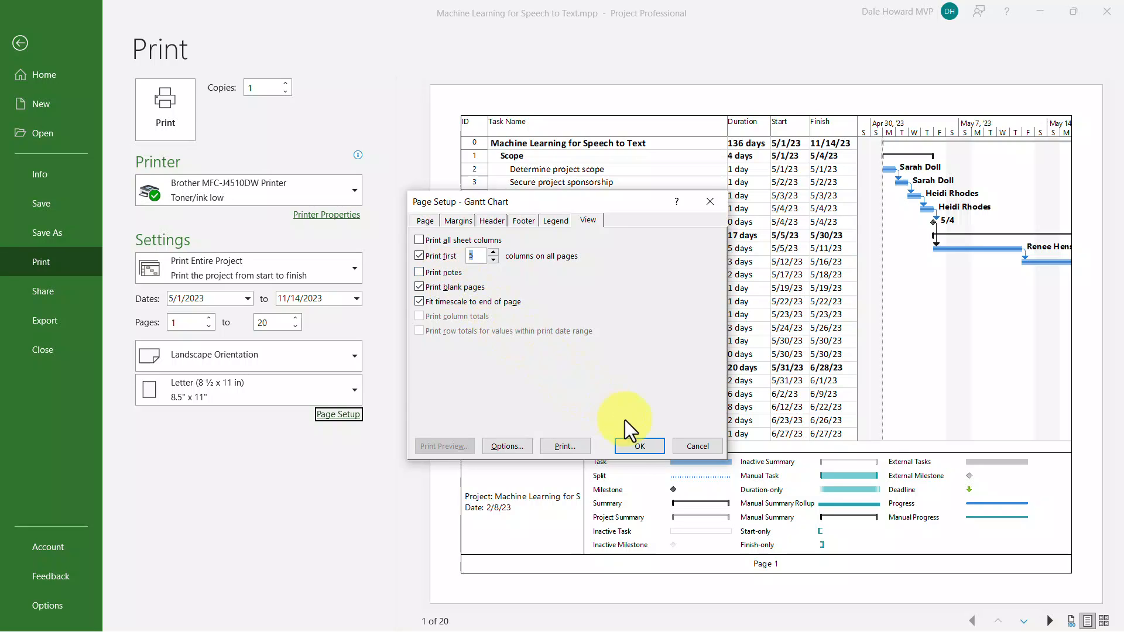
click(635, 444)
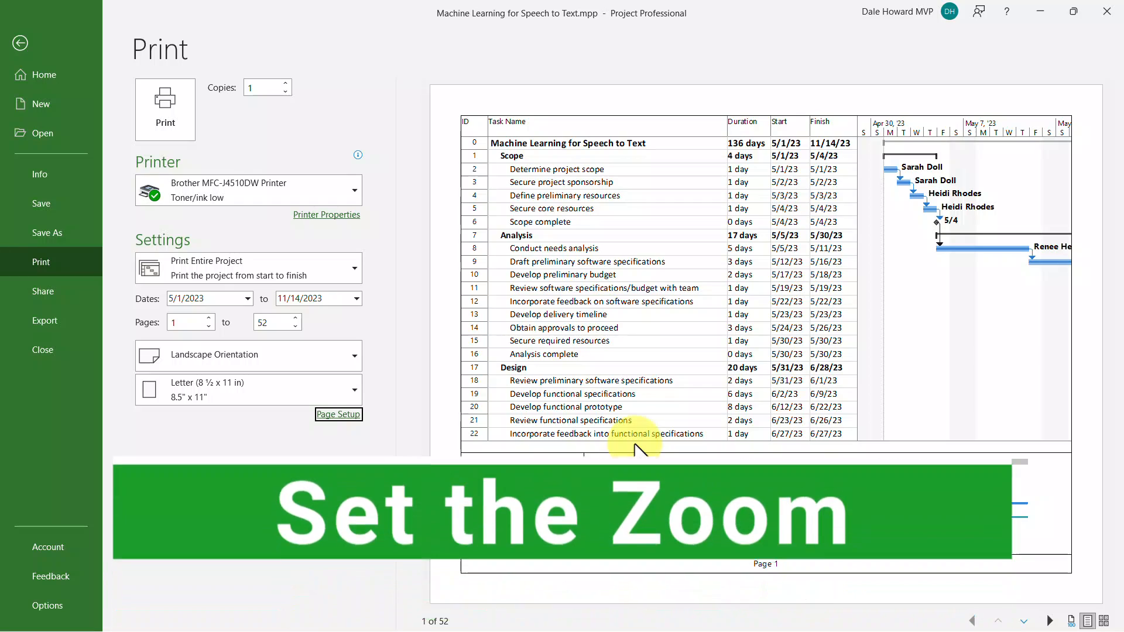
Step: Return to the Gantt Chart and zoom its timescale to show the entire project
click(17, 41)
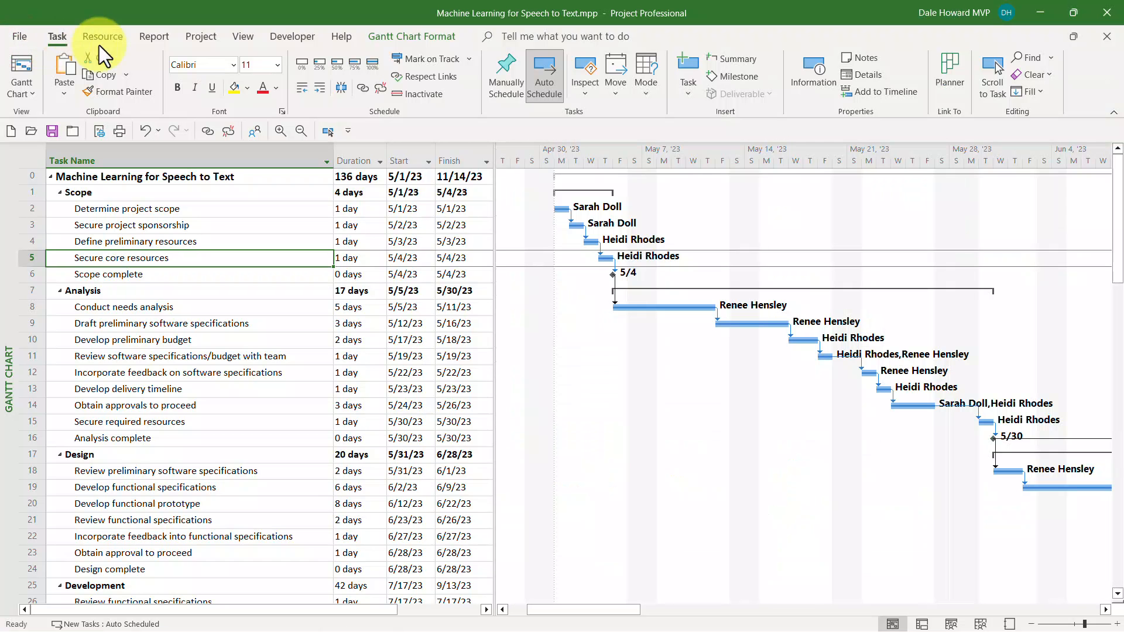
click(243, 36)
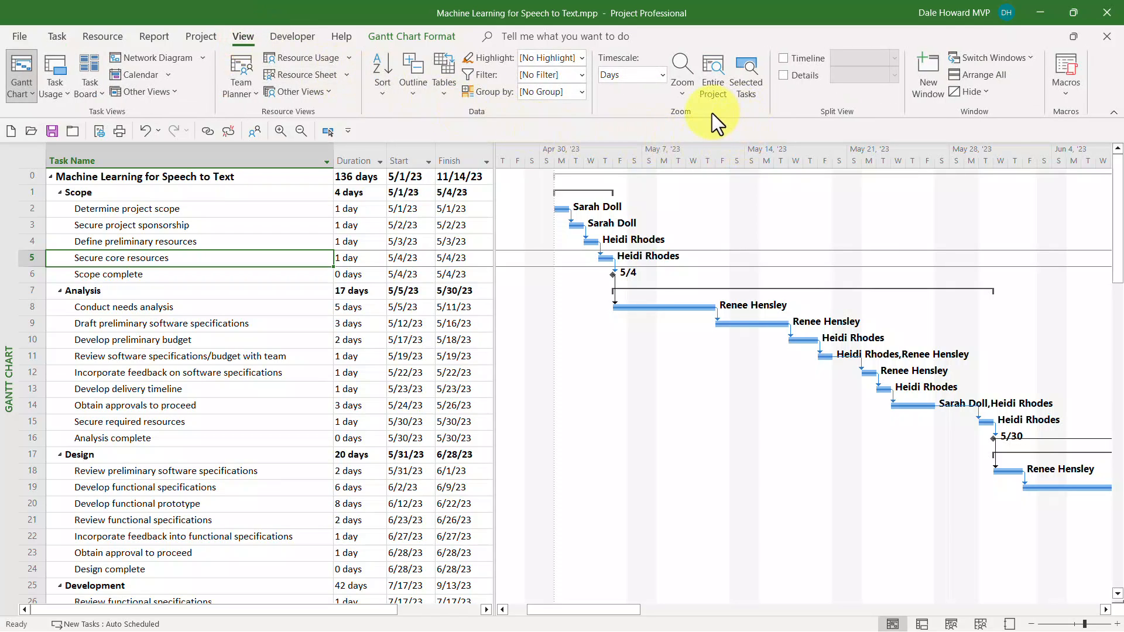
click(711, 72)
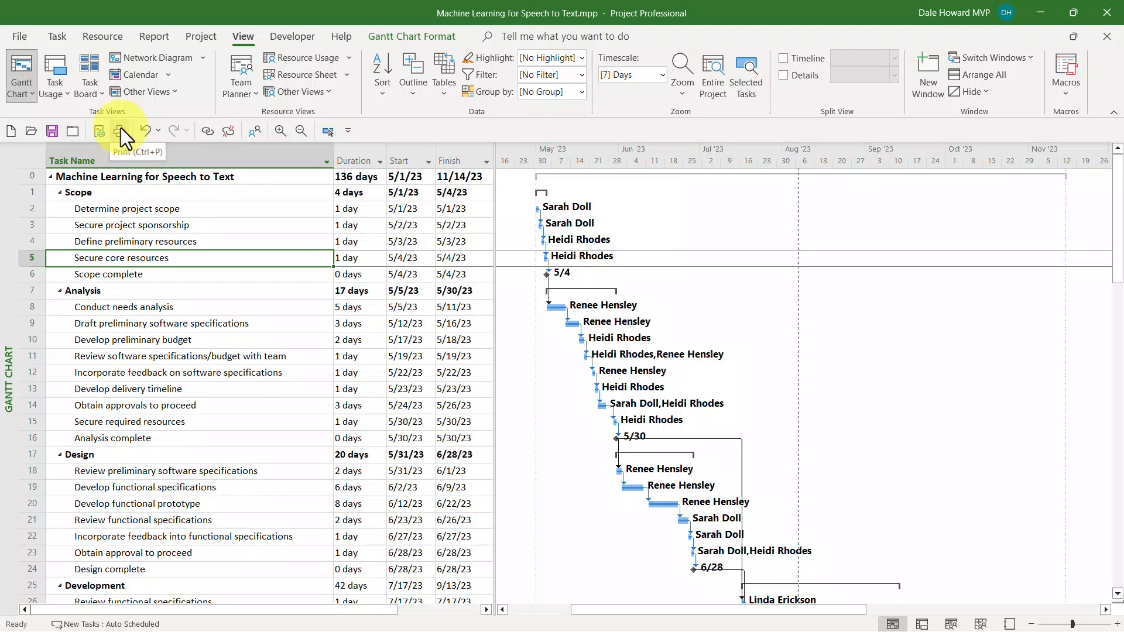
Step: Scale the Gantt Chart printout to 75% of normal size in the page setup
click(119, 131)
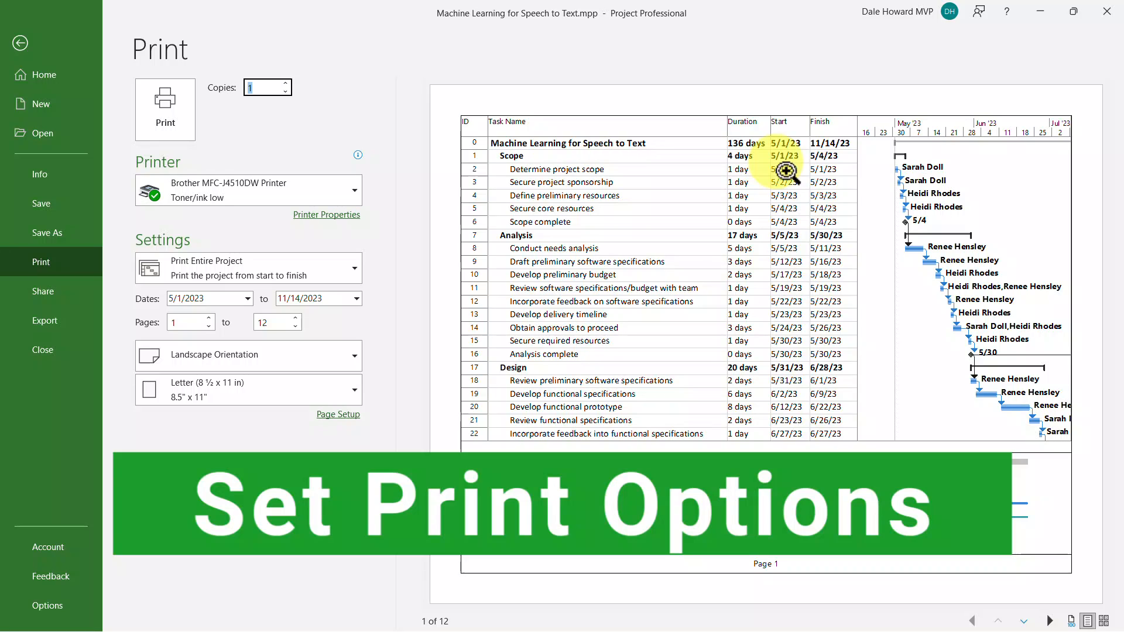
click(338, 415)
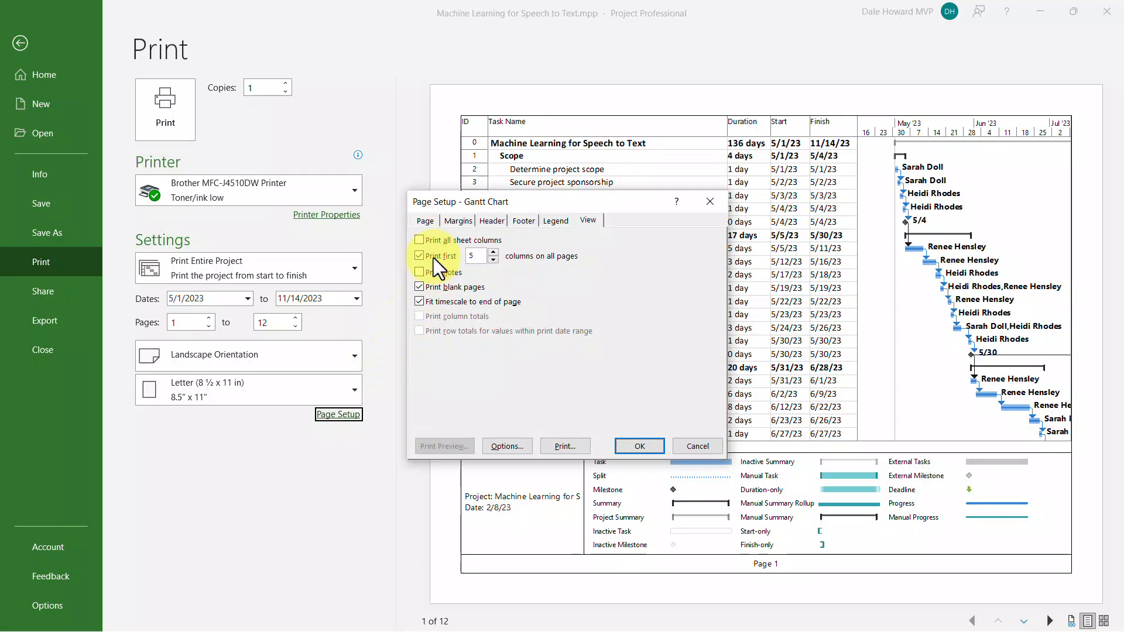
click(434, 220)
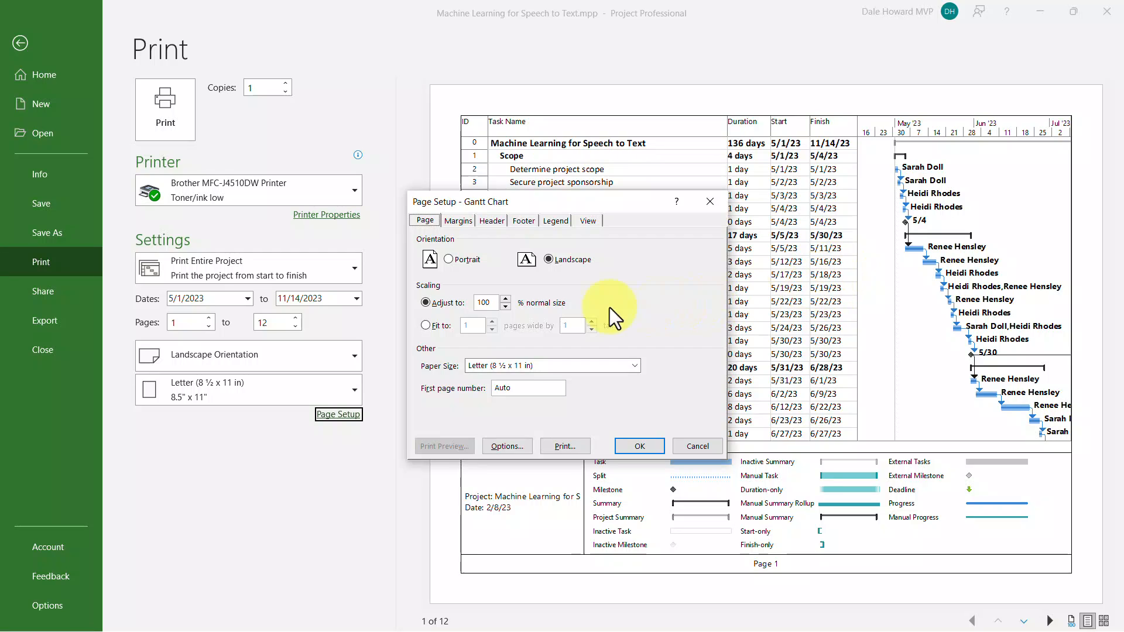
click(506, 306)
click(505, 306)
click(505, 306)
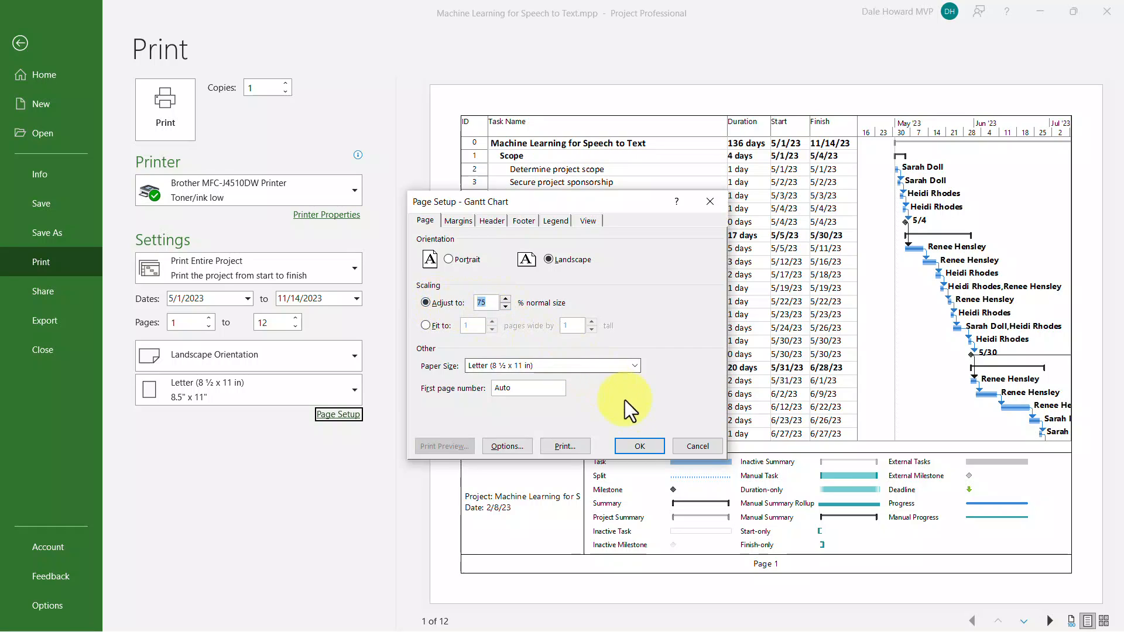
click(647, 444)
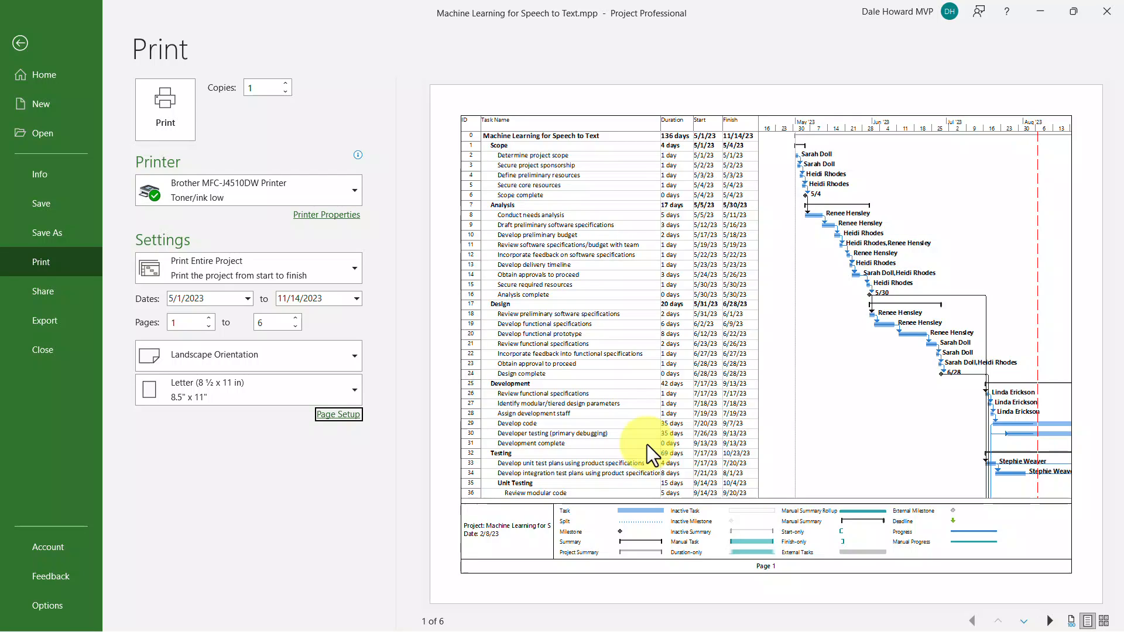
Step: Put the project manager's full name followed by ", Project Manager" in the left section of the Gantt Chart printout's header
click(335, 414)
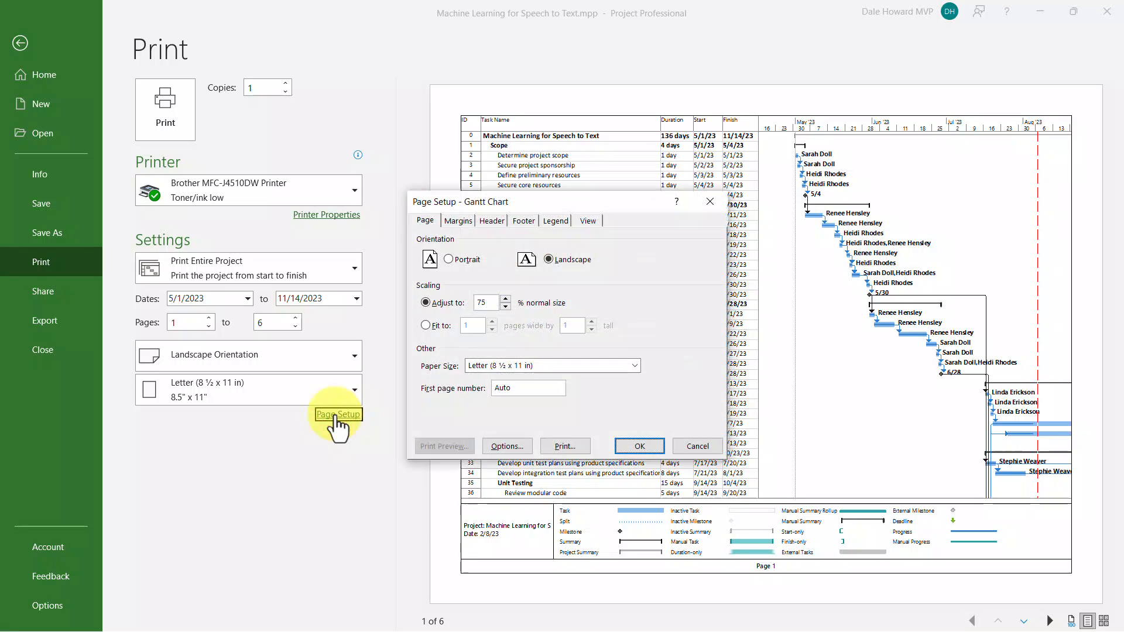
click(465, 223)
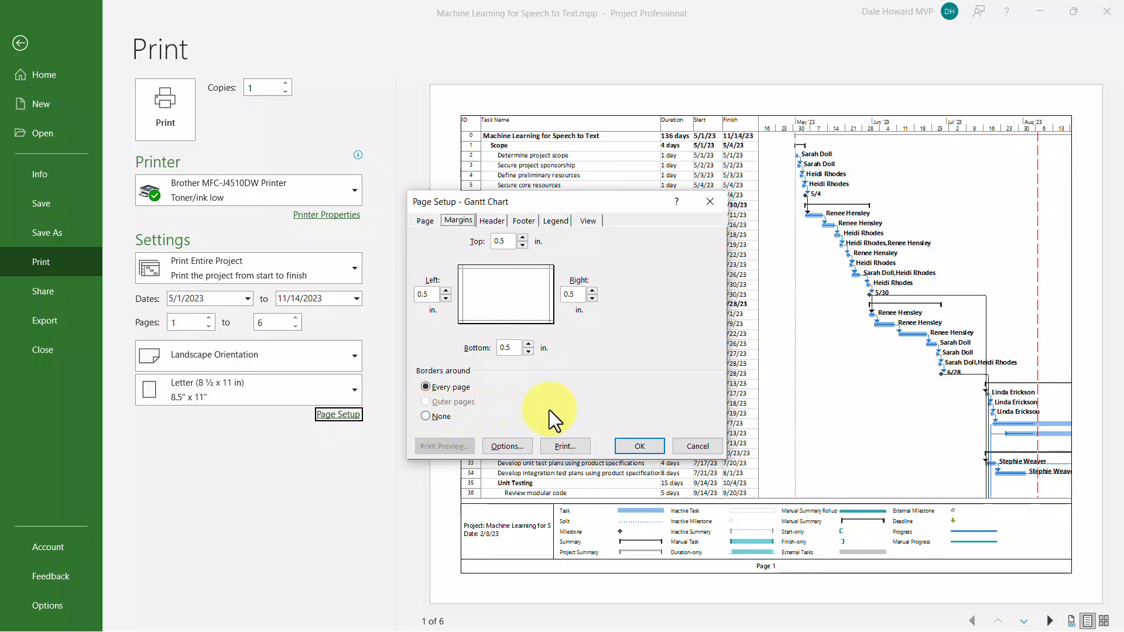
click(493, 219)
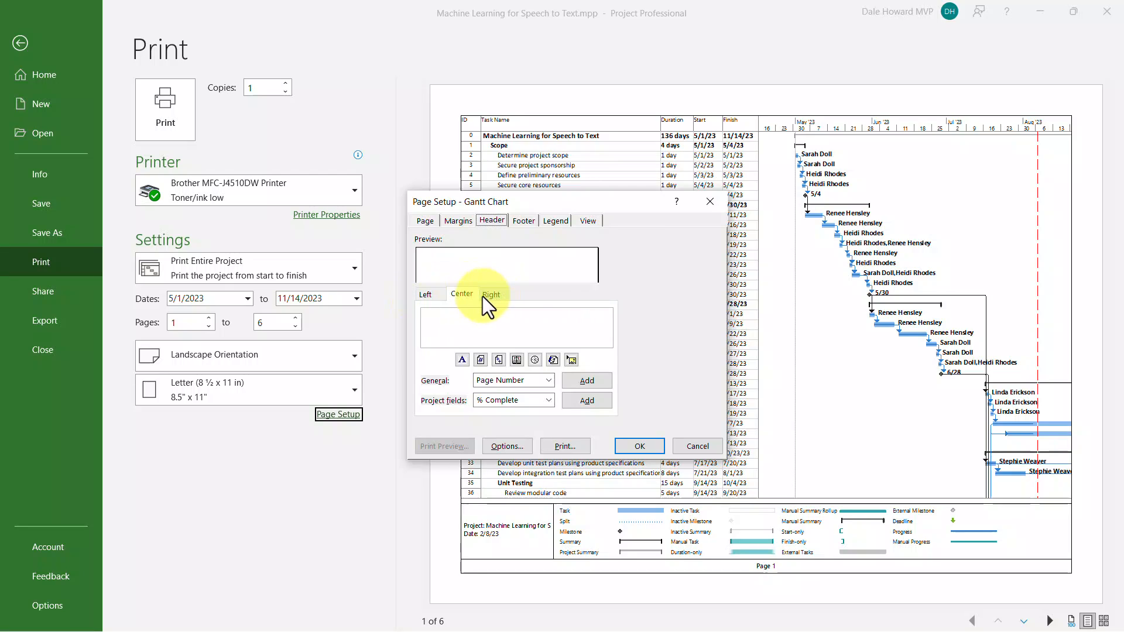
click(432, 294)
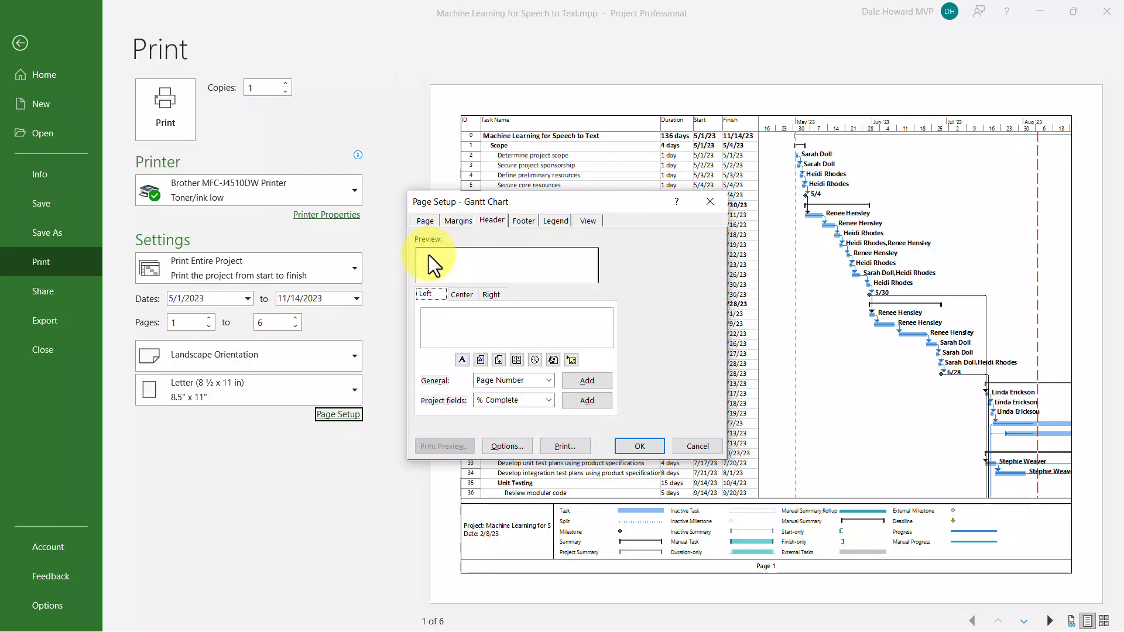
click(457, 295)
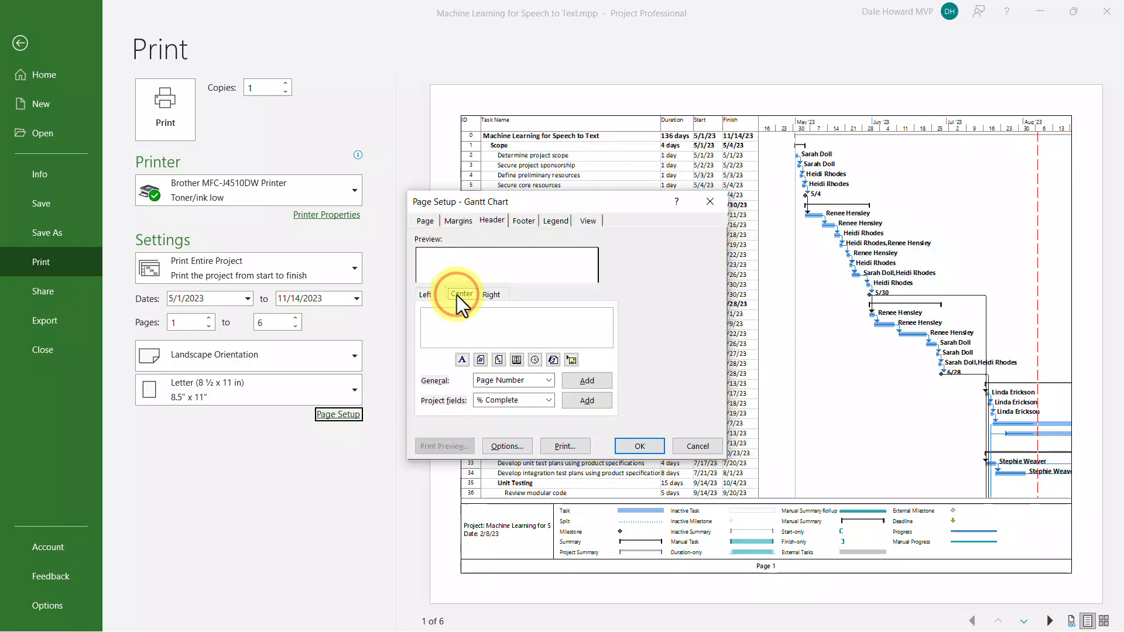
click(490, 294)
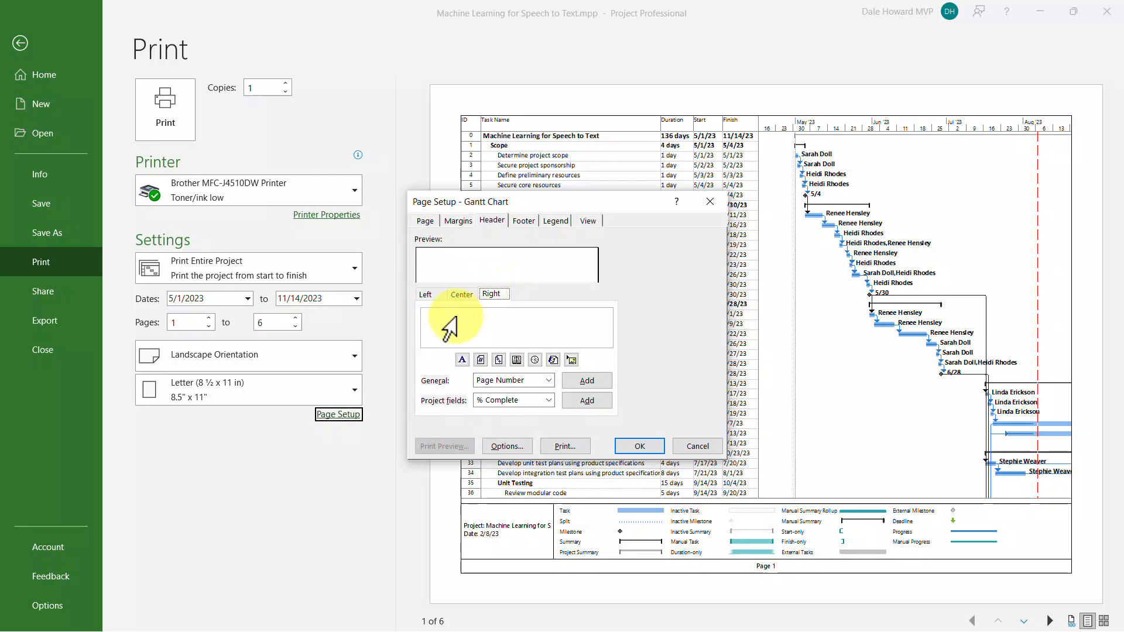
click(429, 296)
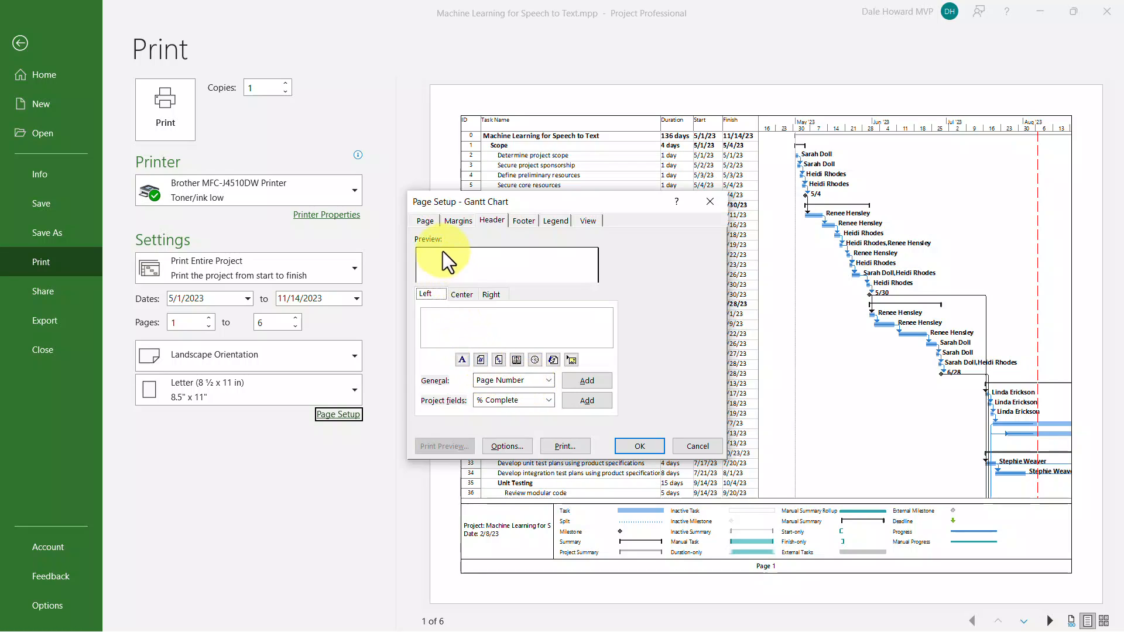
click(439, 317)
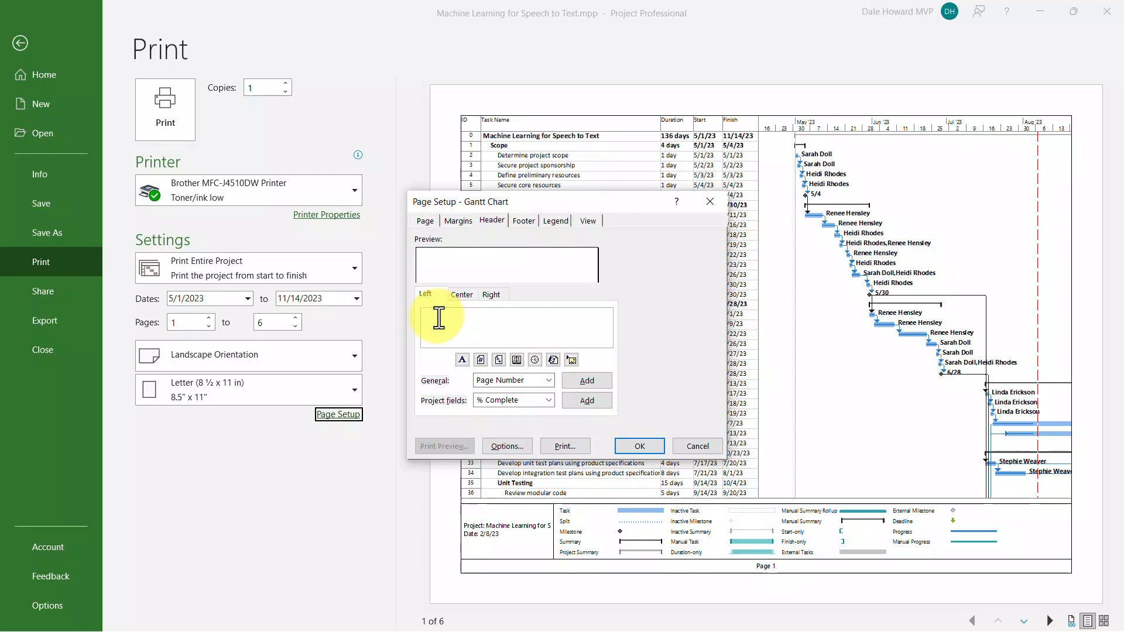
text(Dale A. Howard, Project Manager)
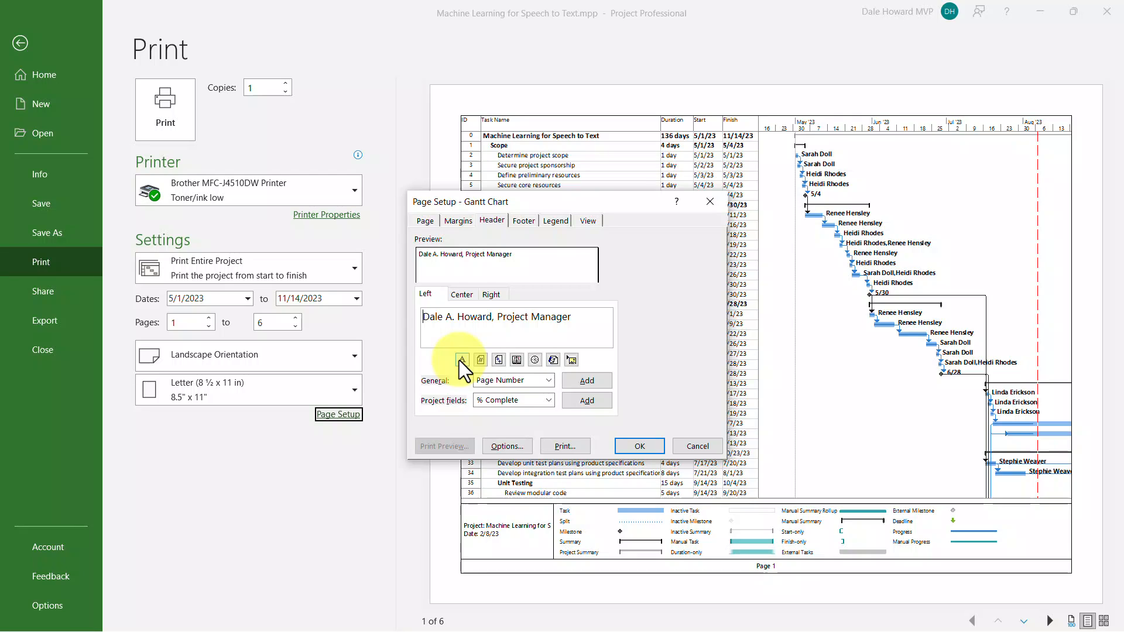
Step: Insert the System Date code in the right section of the printout's header
click(498, 293)
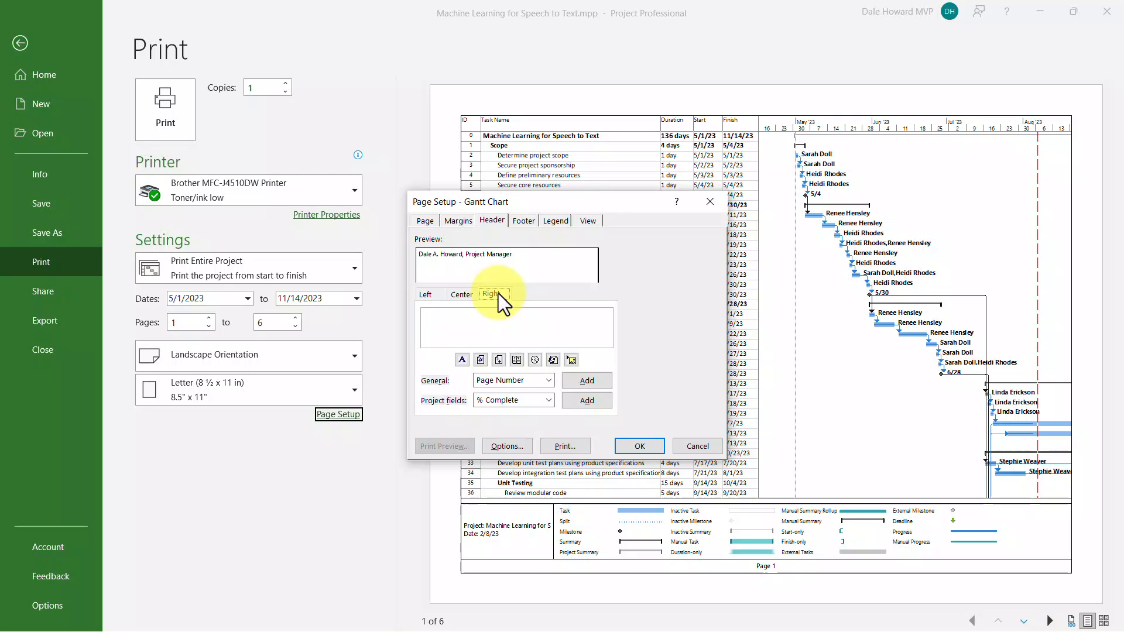
click(548, 380)
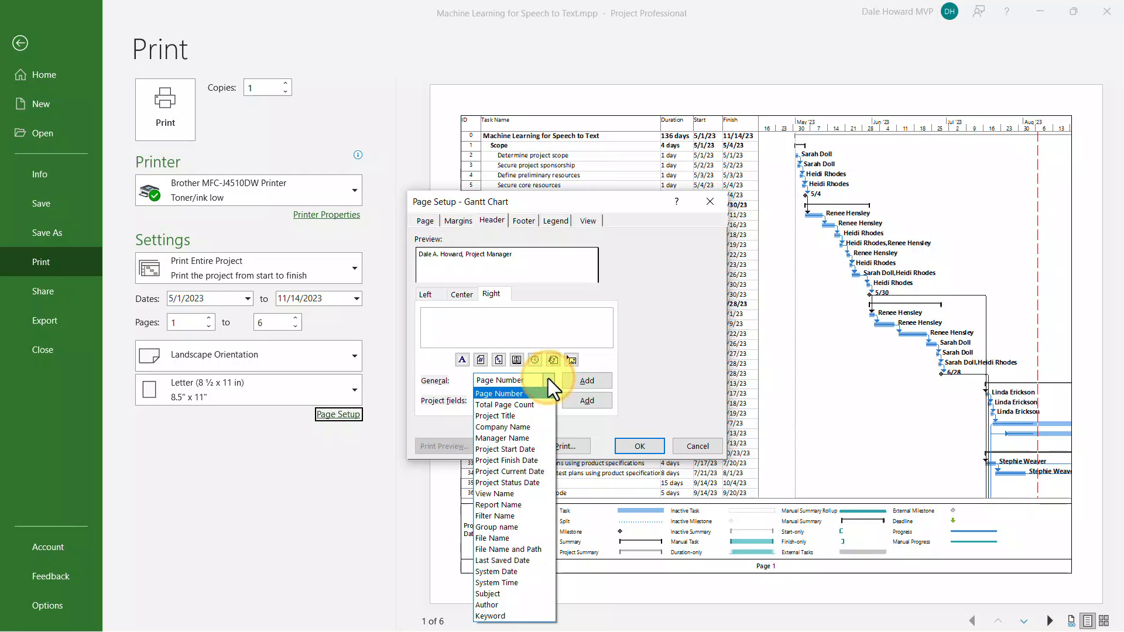
click(522, 571)
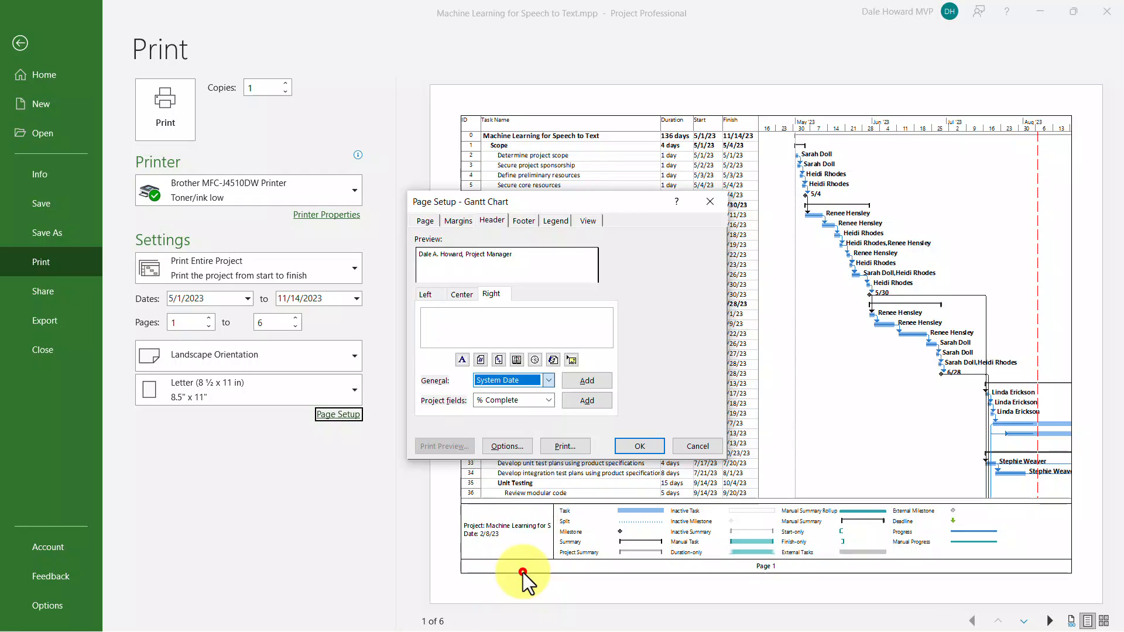
click(600, 380)
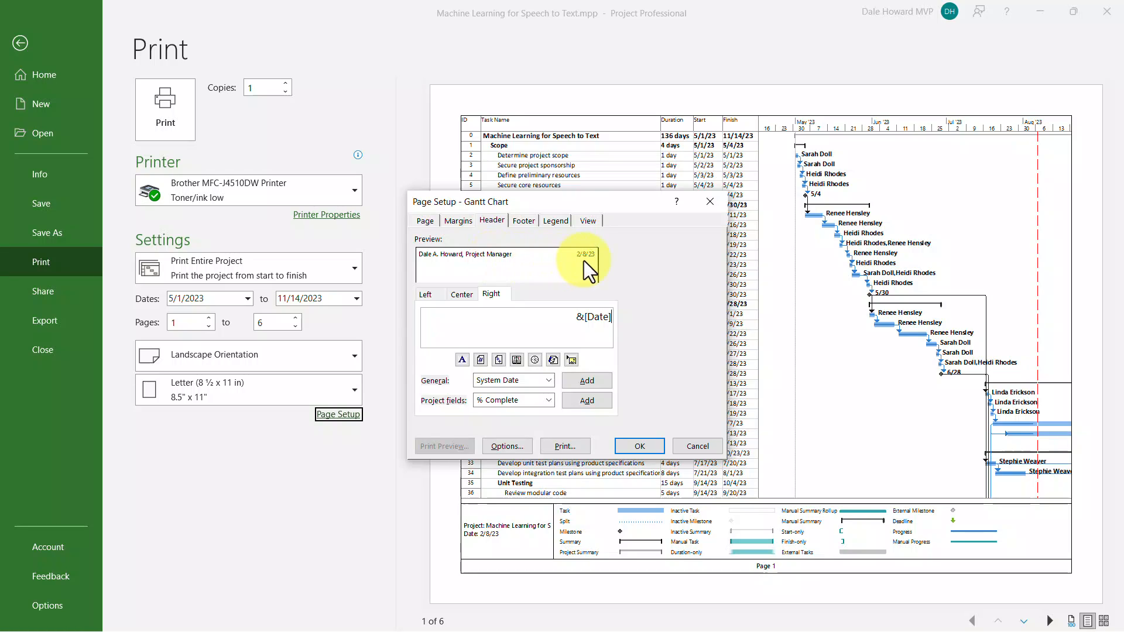
Step: Set the printout's legend to None and apply the page setup
click(521, 220)
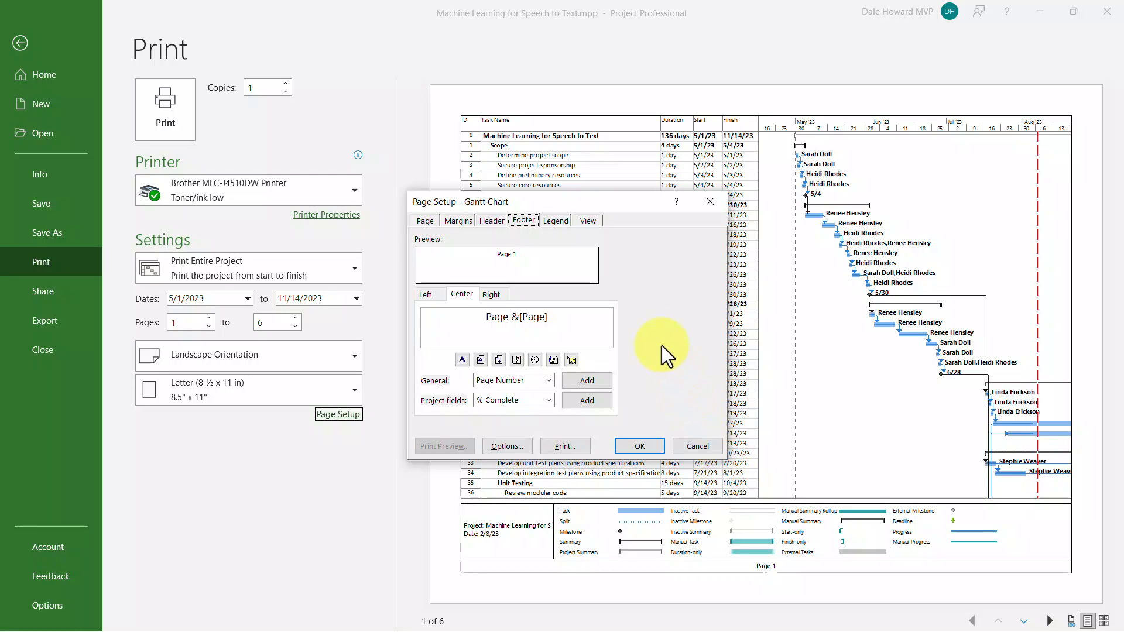
click(559, 223)
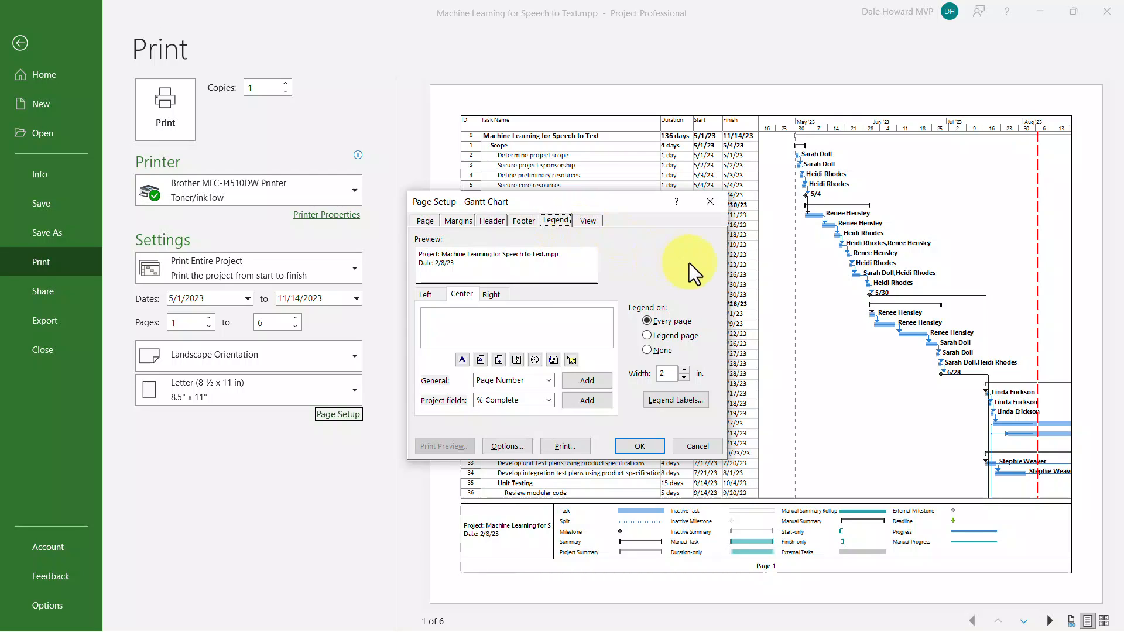
click(650, 351)
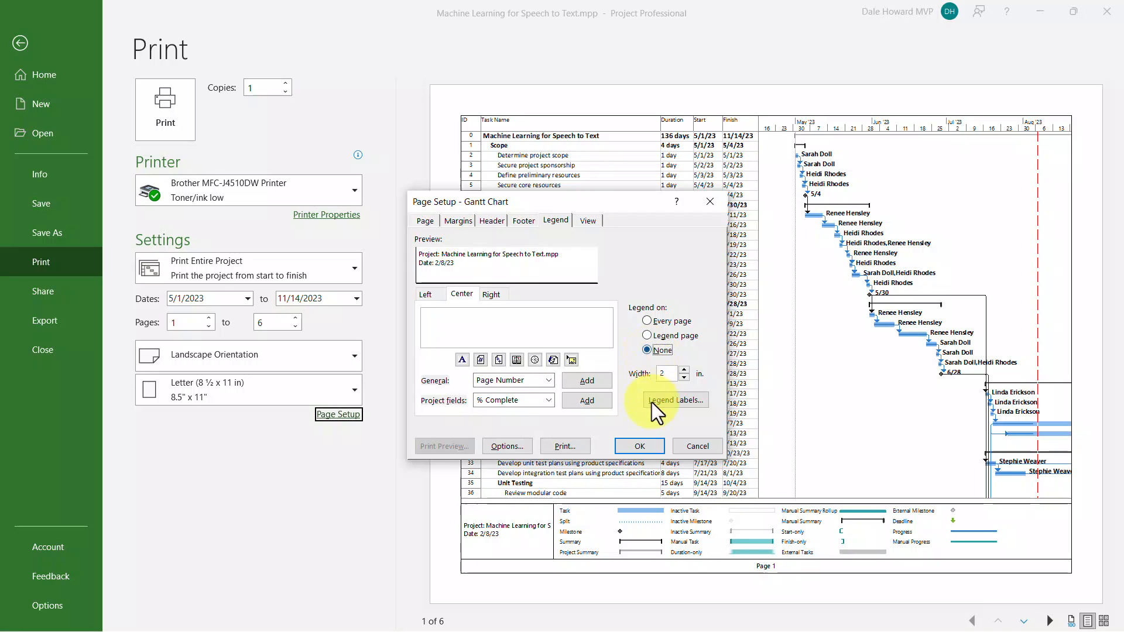
click(644, 446)
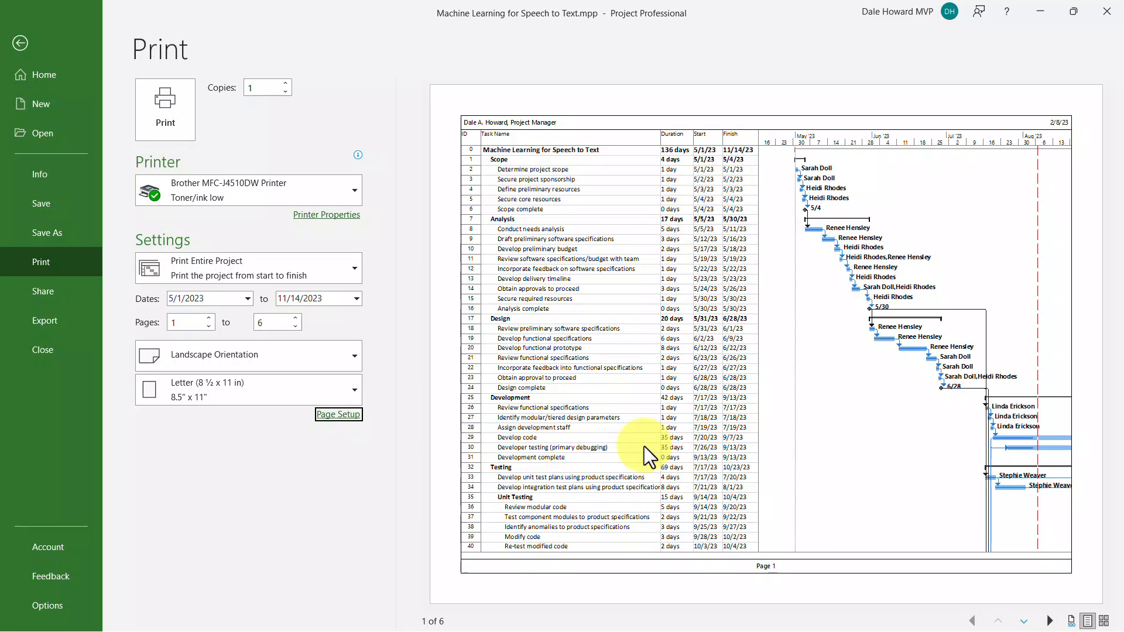
Step: Export the entire project as the PDF file Machine Learning for Speech to Text.pdf to the Desktop with the default export options
click(48, 321)
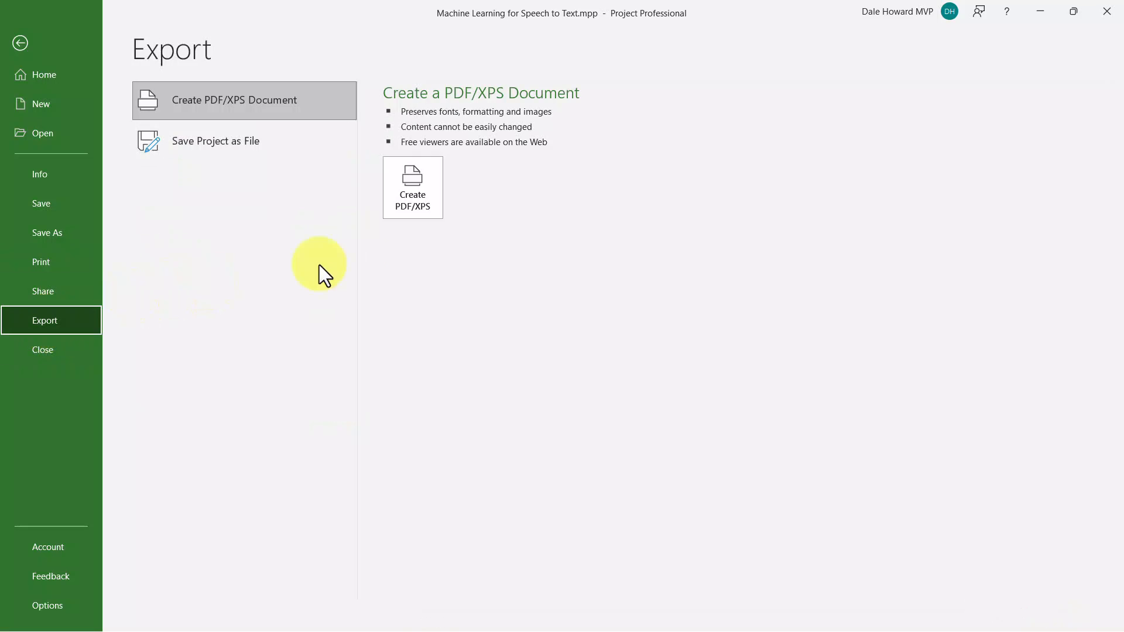
click(424, 184)
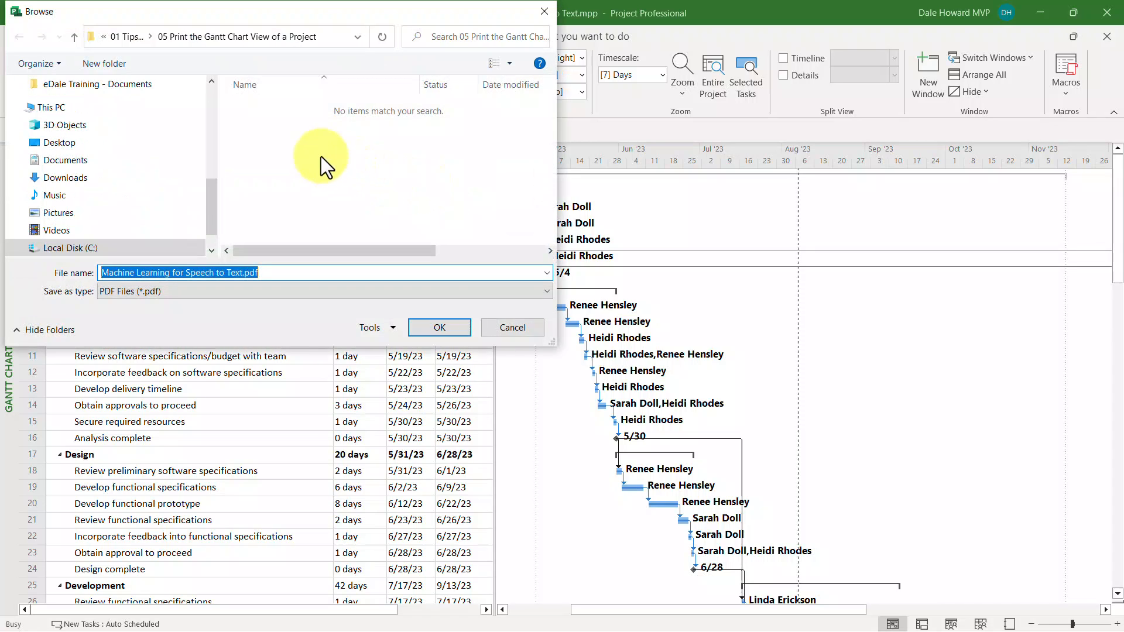
click(84, 142)
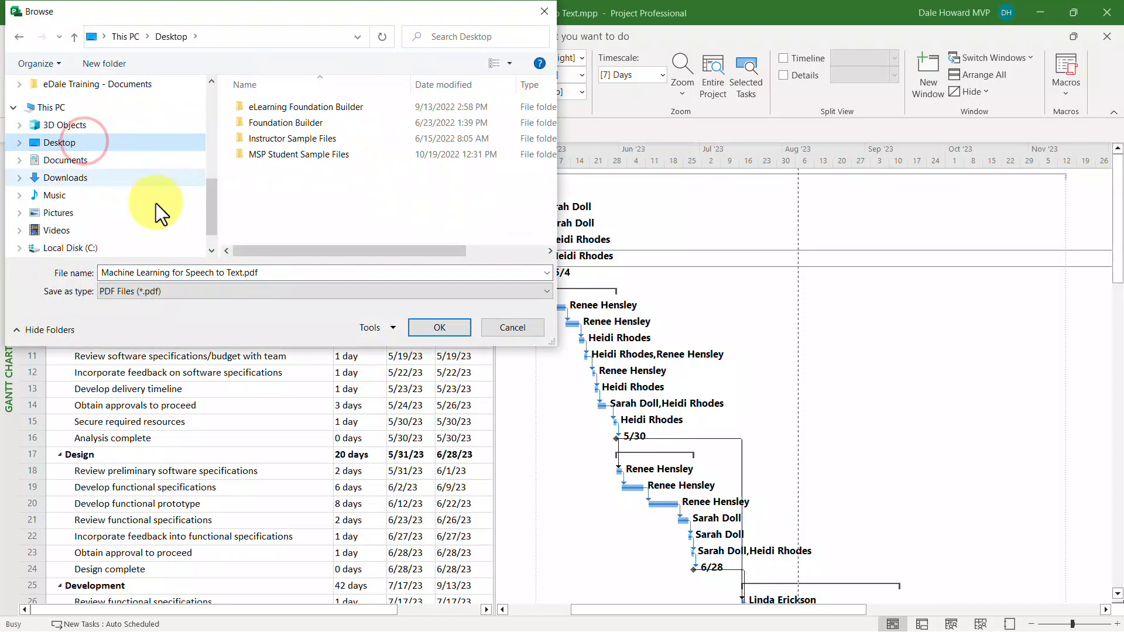
click(458, 331)
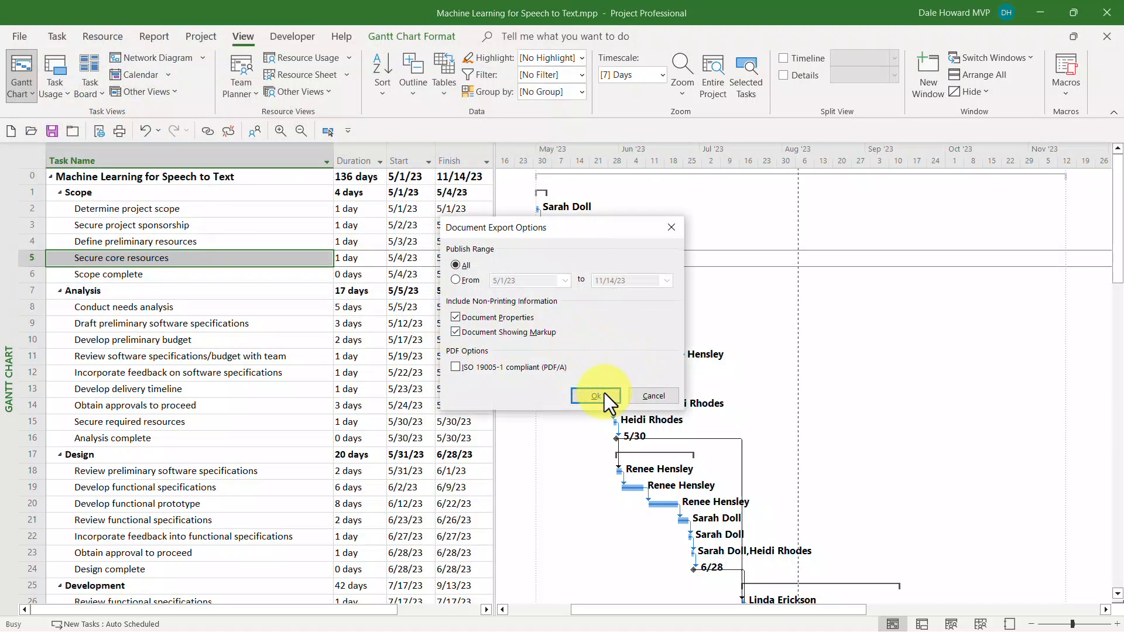
click(602, 398)
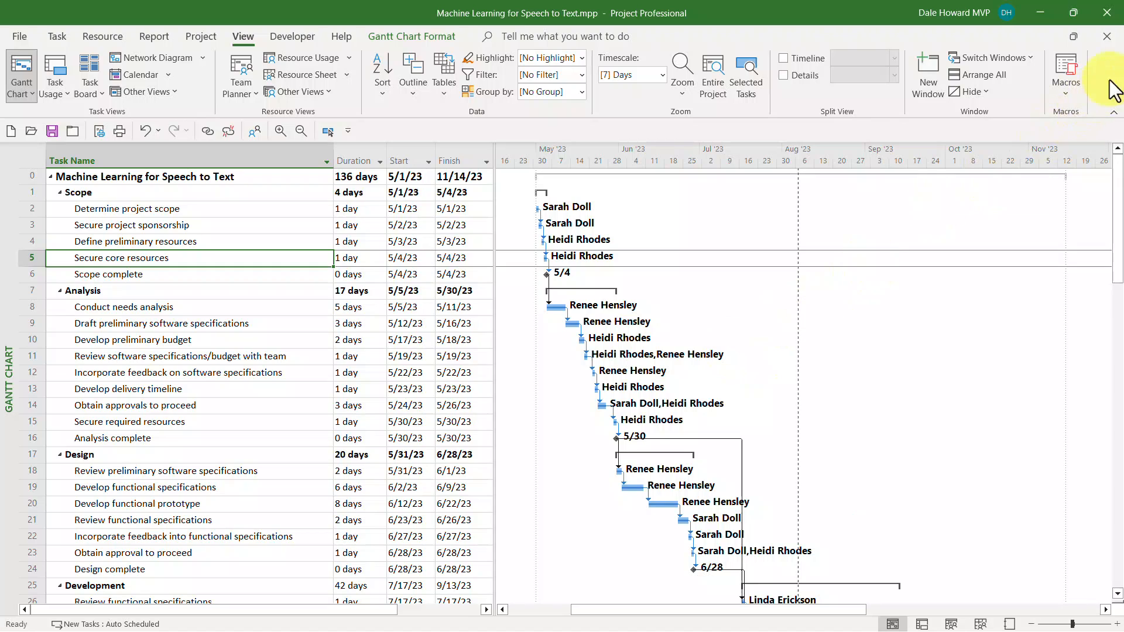
Step: Switch to the exported PDF on the desktop in Adobe Acrobat Reader and collapse its tools pane
click(1041, 11)
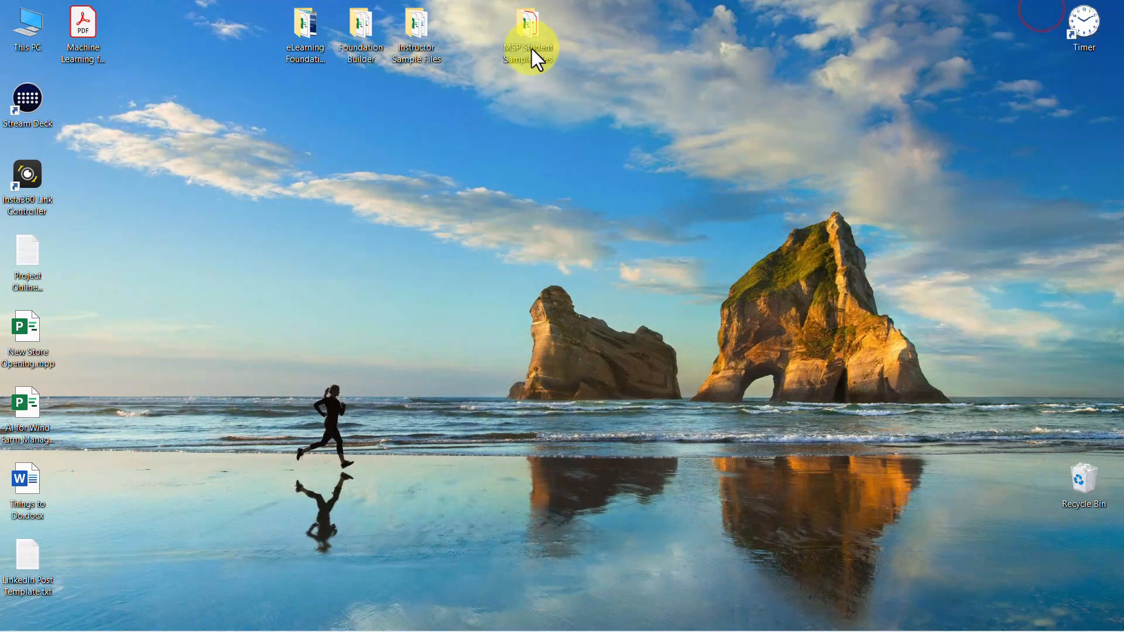
click(72, 36)
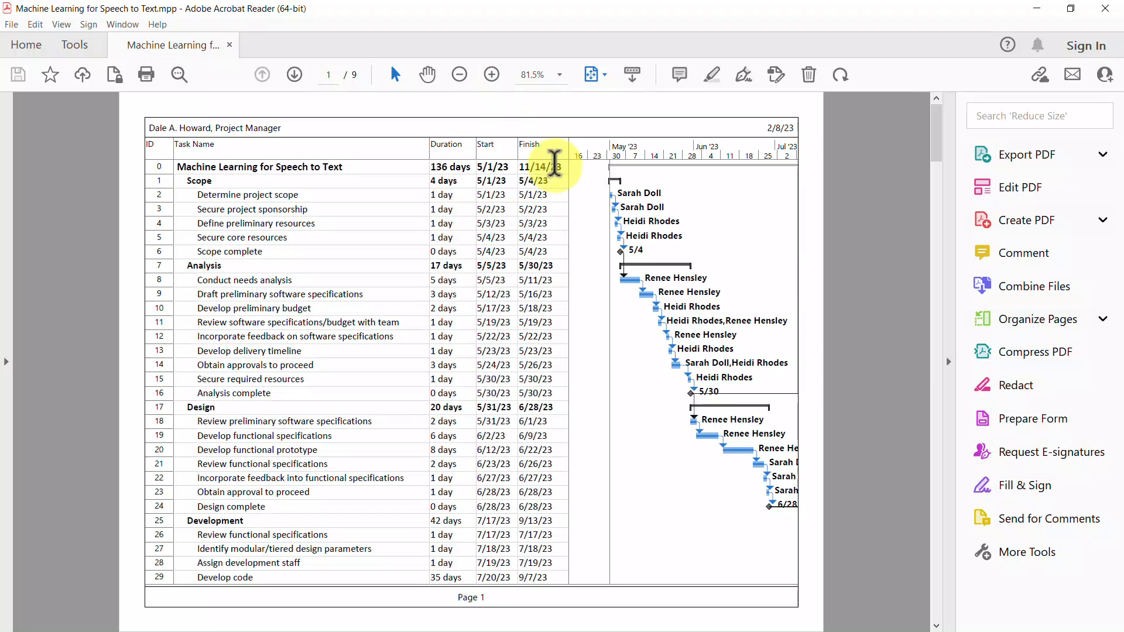
click(949, 361)
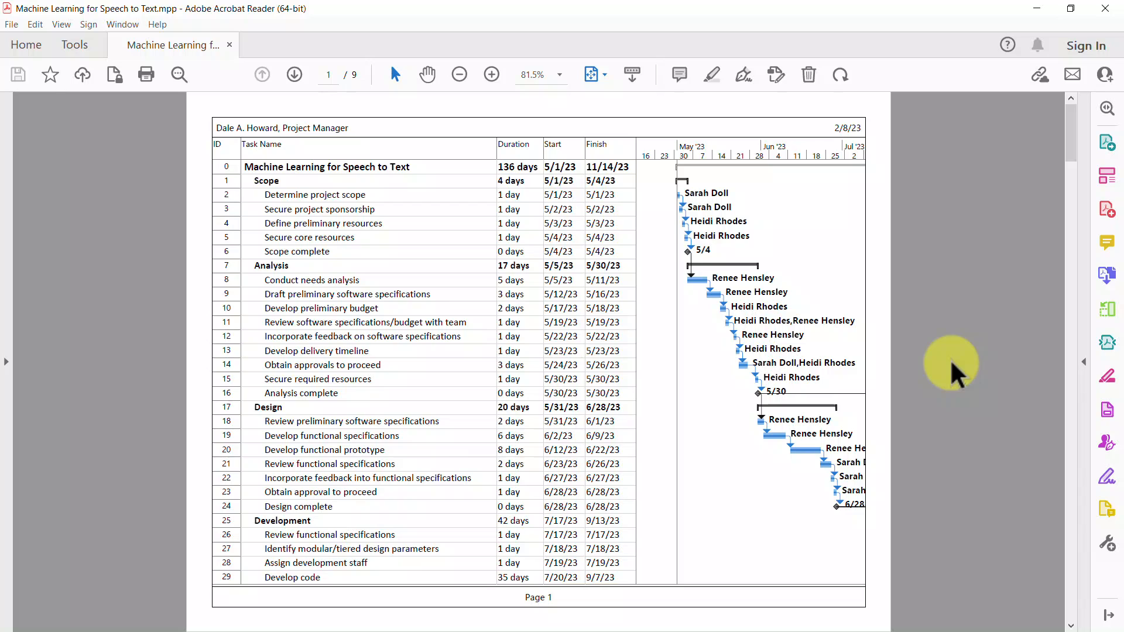
Step: Page through the exported PDF to its last page, examining the columns, timescale, header and footer on each page
click(1069, 485)
click(1069, 485)
click(1069, 485)
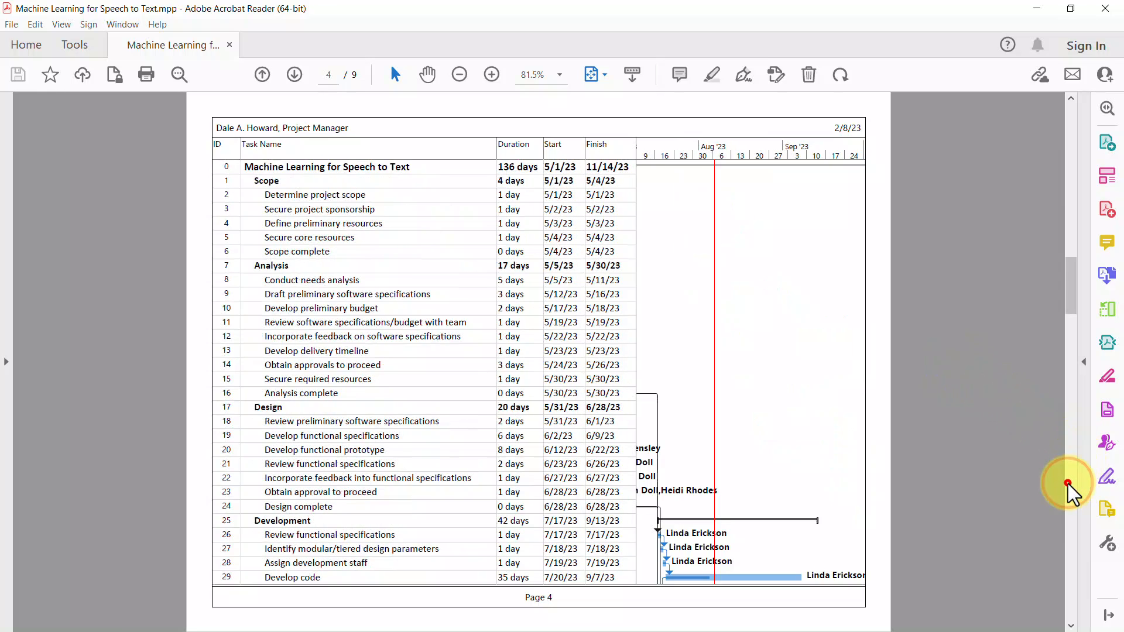
click(1069, 485)
click(1069, 484)
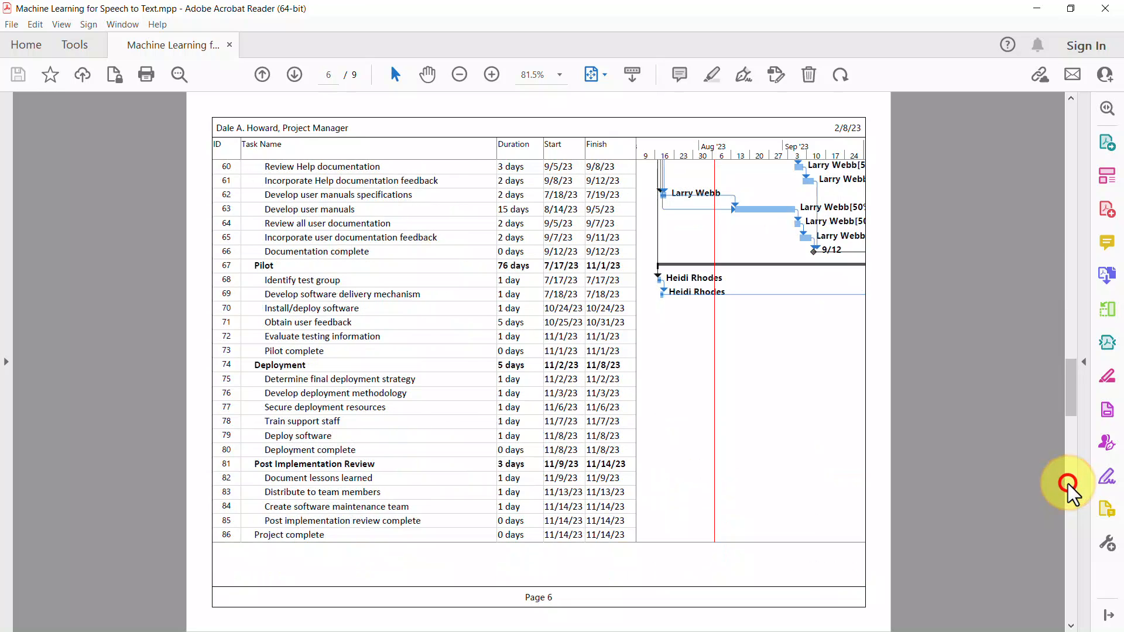
click(1068, 484)
click(1072, 509)
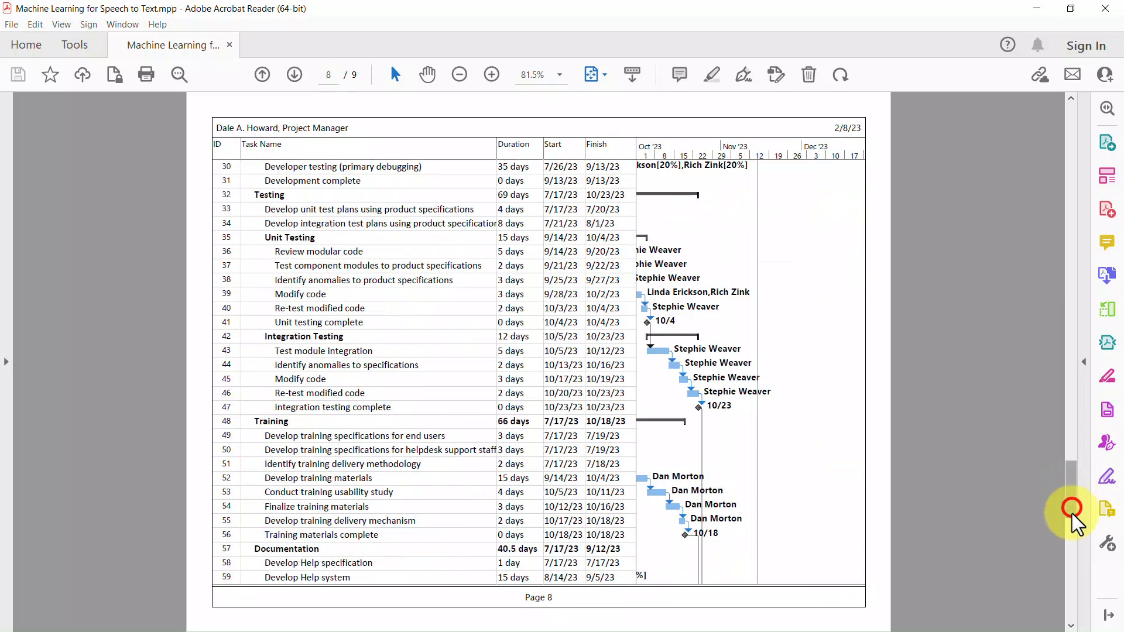
click(1071, 539)
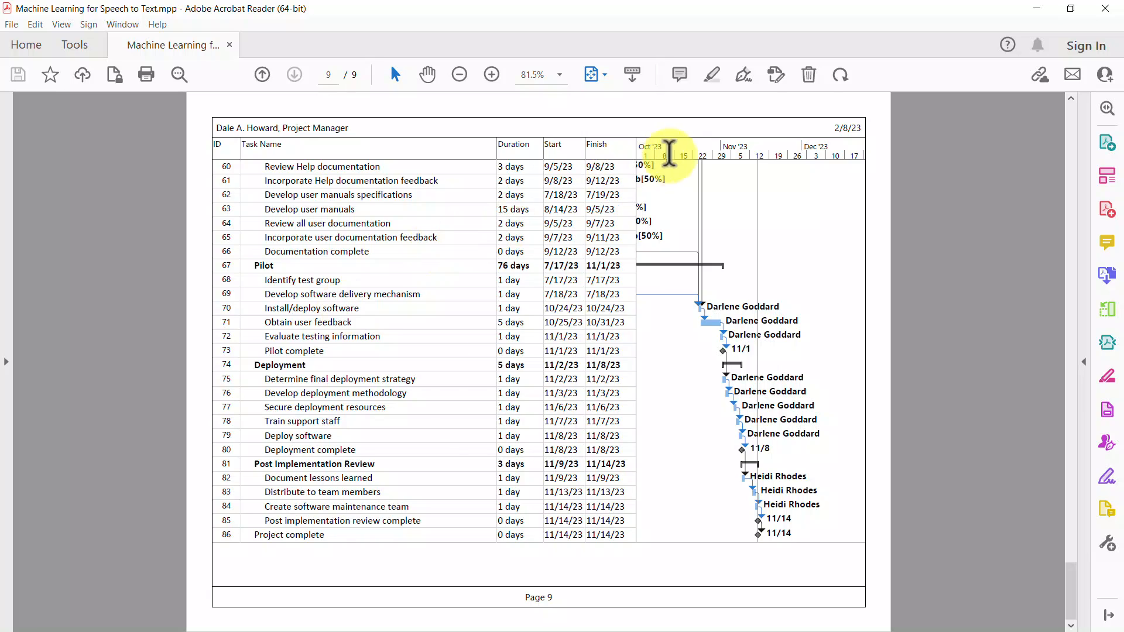
Step: Close the PDF and switch back to the Machine Learning for Speech to Text project in Microsoft Project
click(1108, 13)
mouse_move(351, 625)
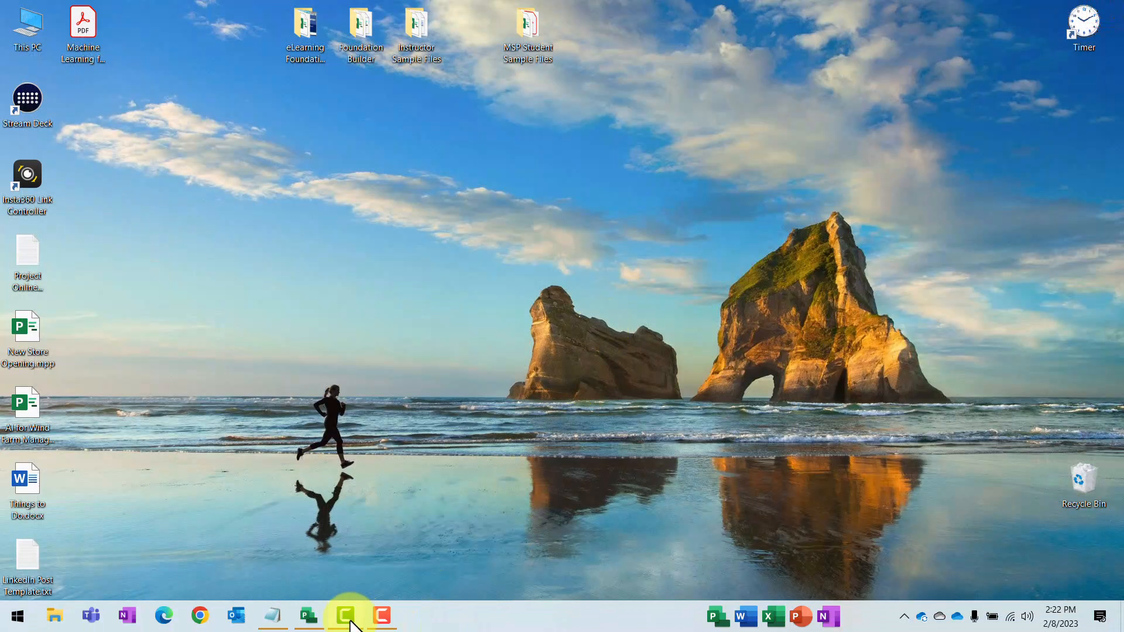
click(303, 613)
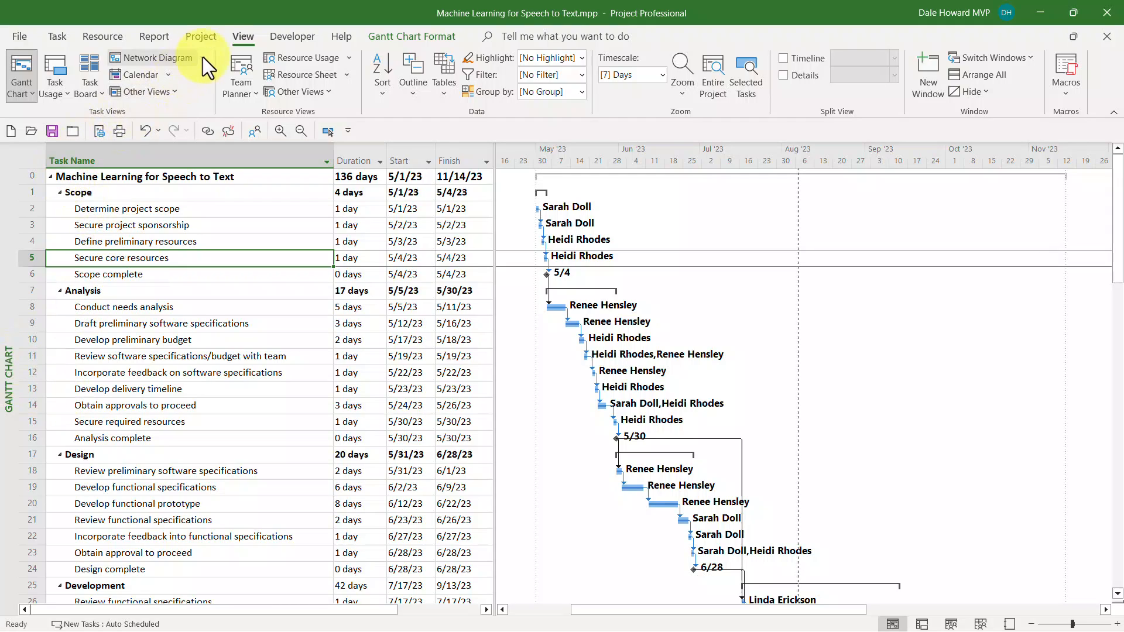
click(14, 97)
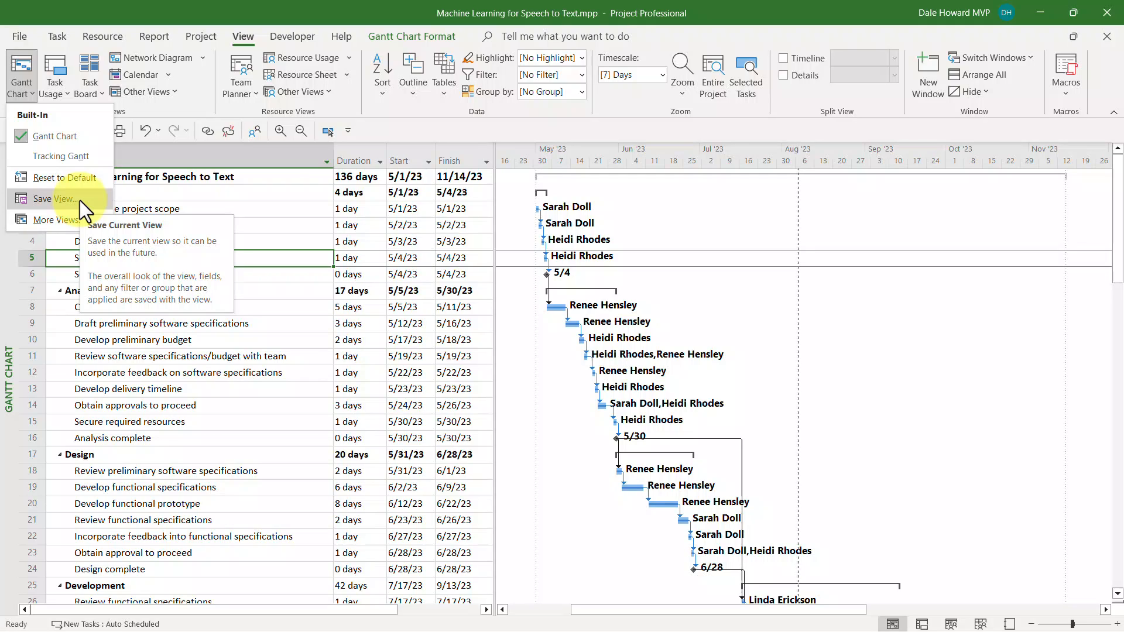
click(143, 178)
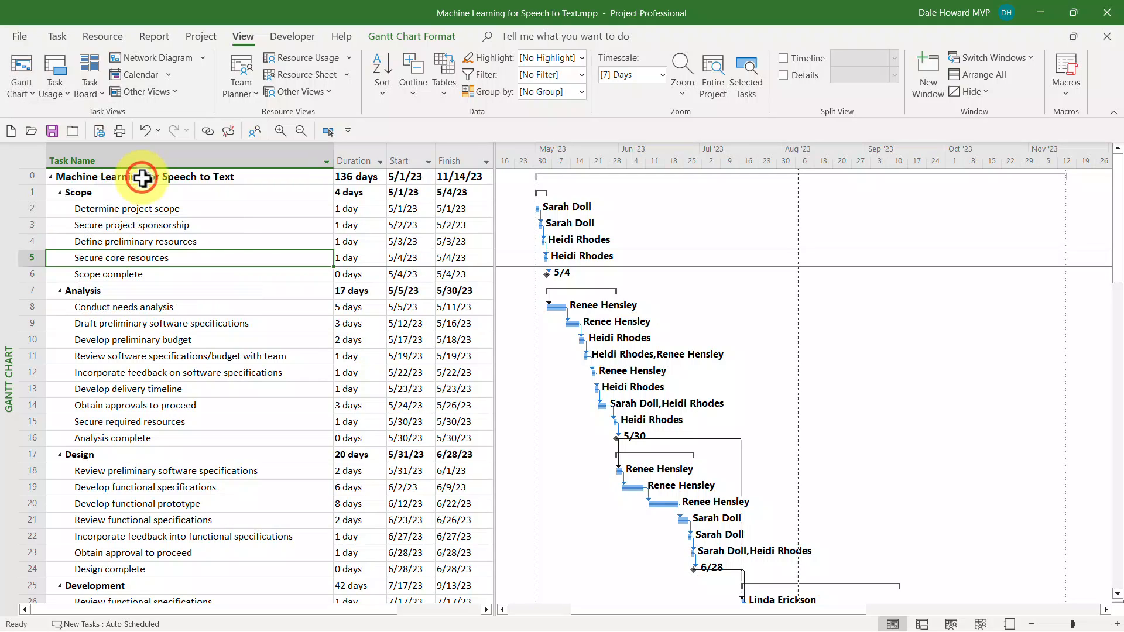
click(142, 178)
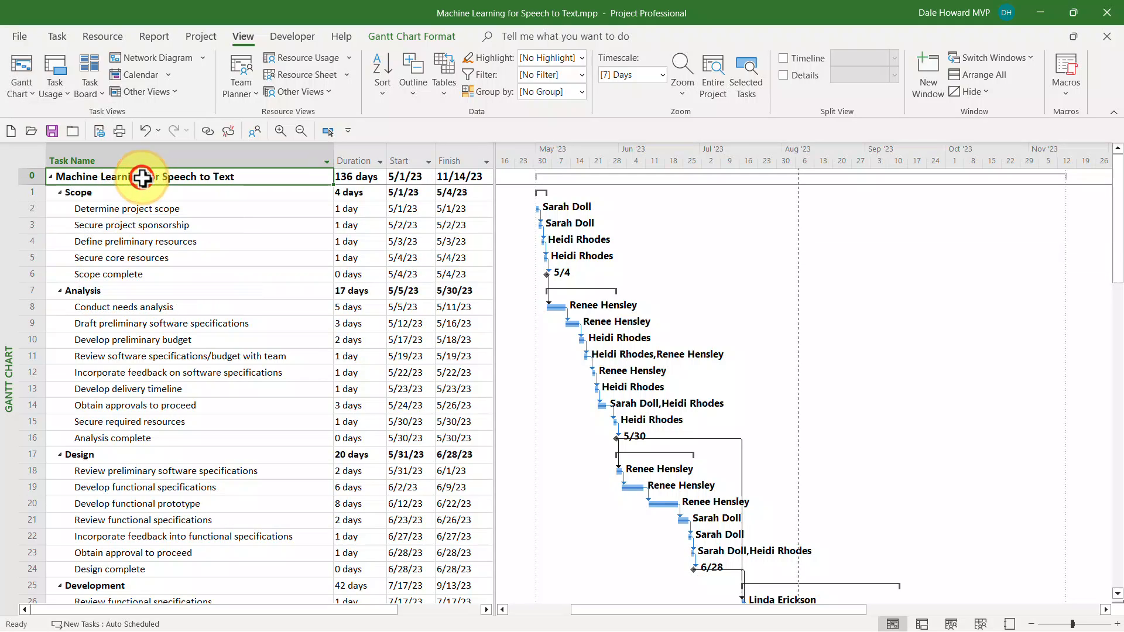
click(93, 34)
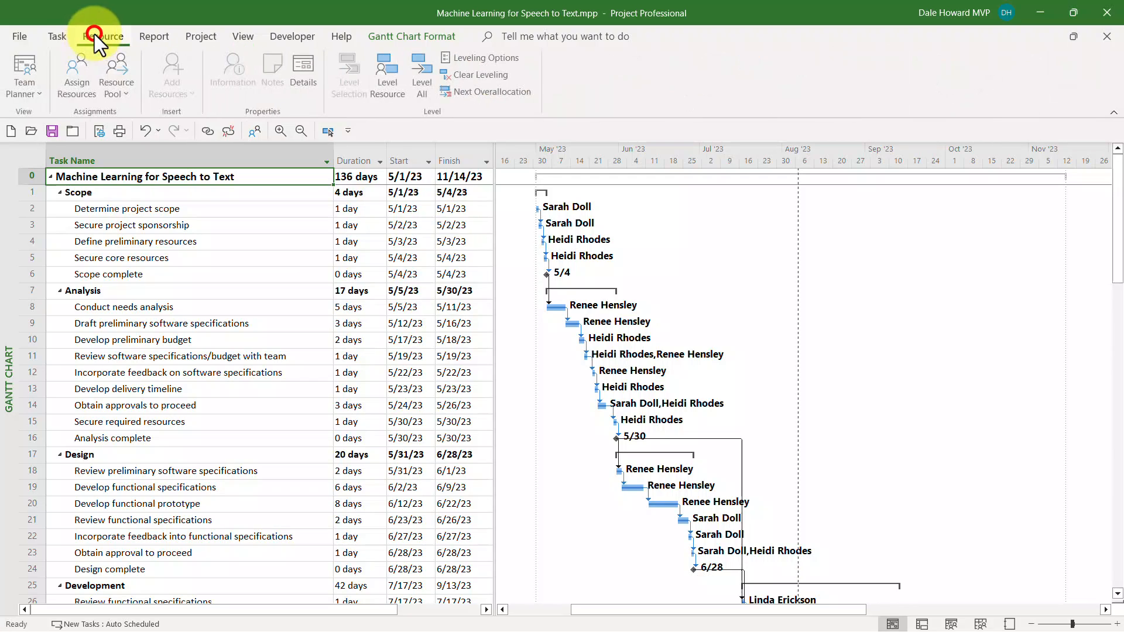
Step: Save the customized Gantt Chart as a new view named _Print View and check for it in the list of views
click(40, 96)
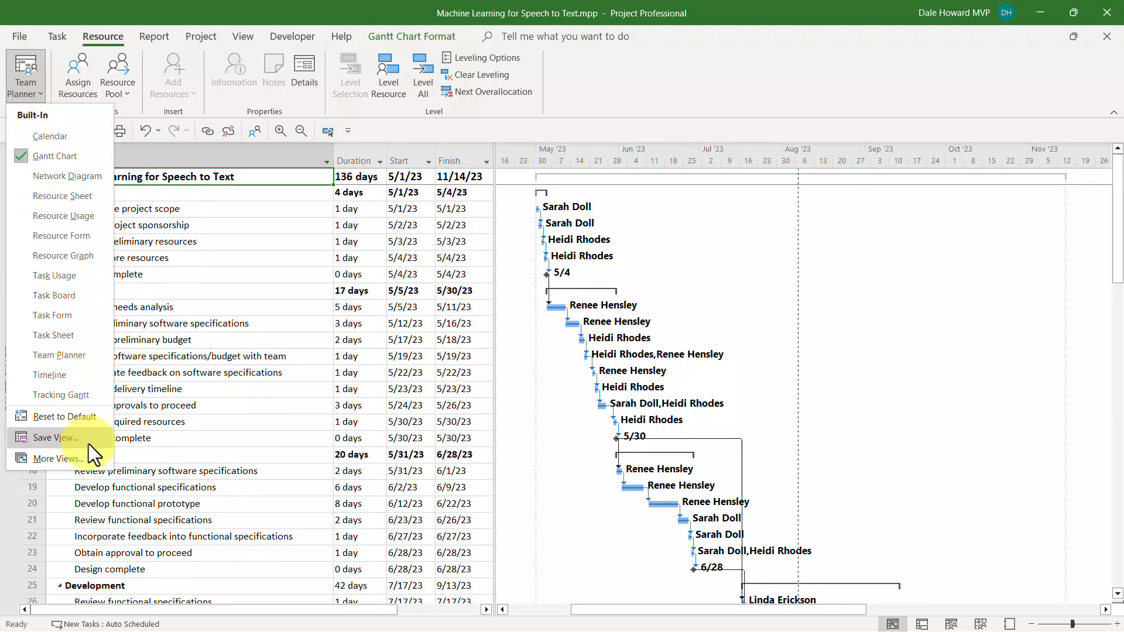
click(196, 369)
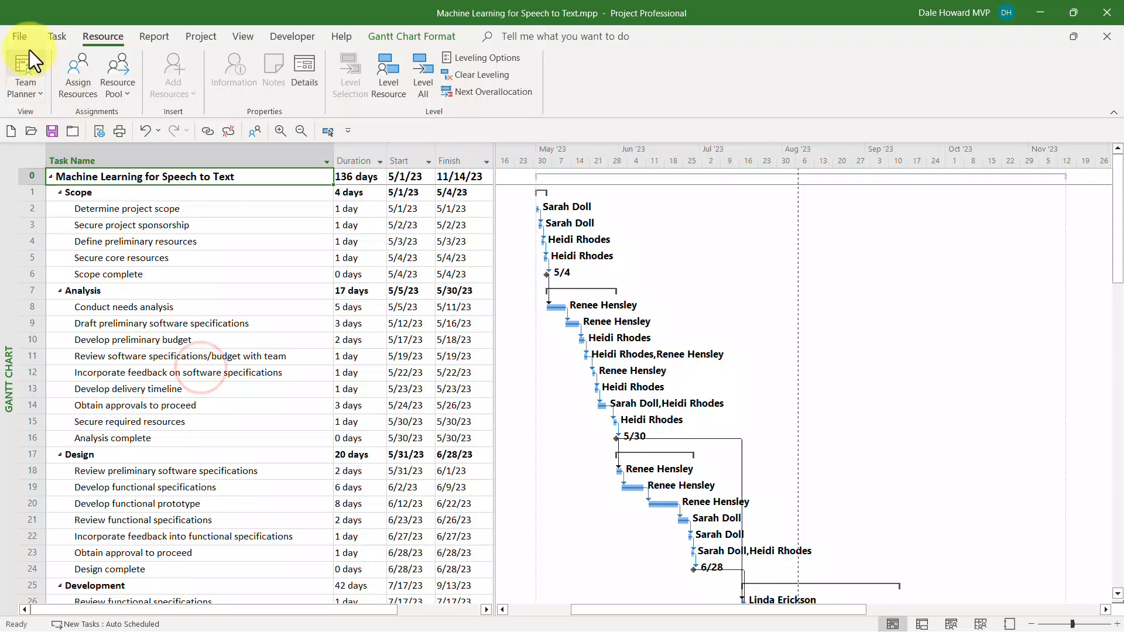
click(50, 37)
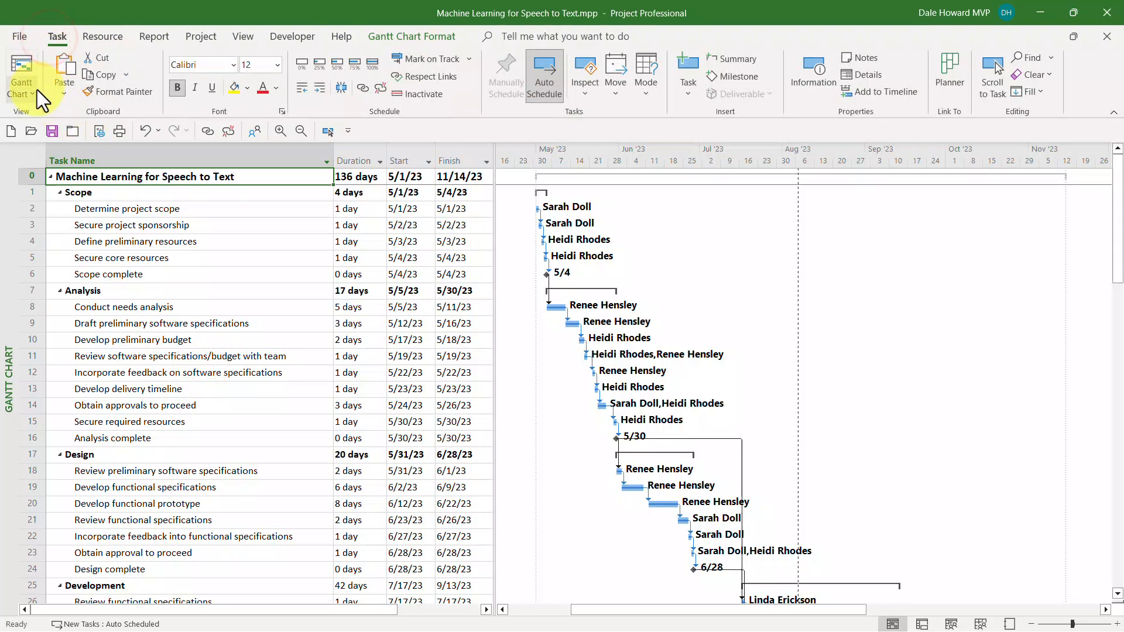
click(30, 93)
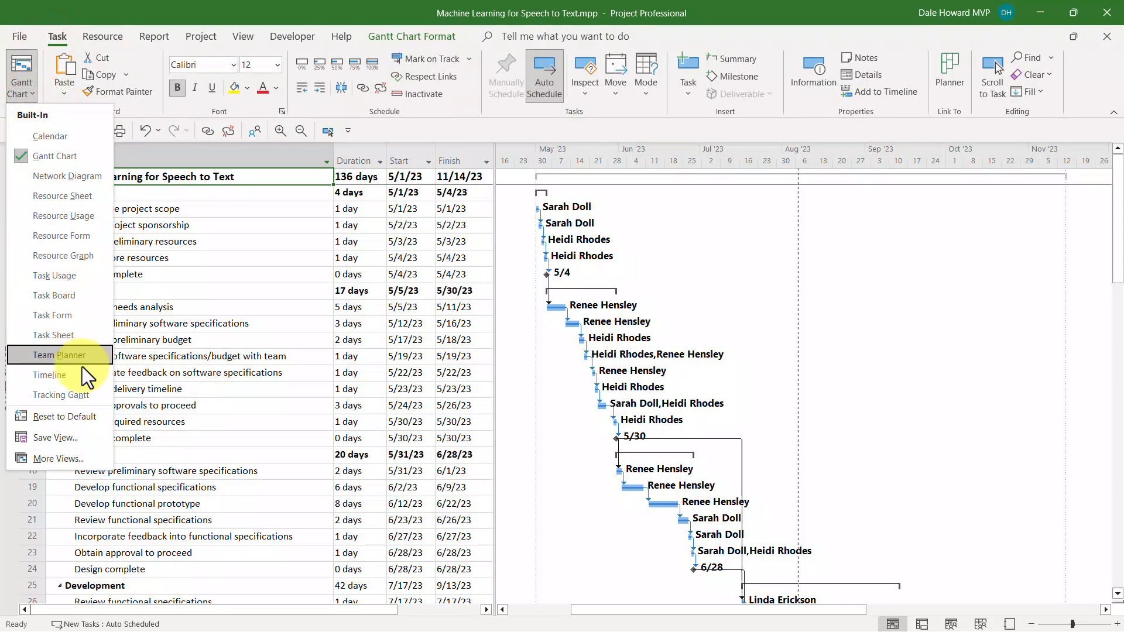
click(87, 441)
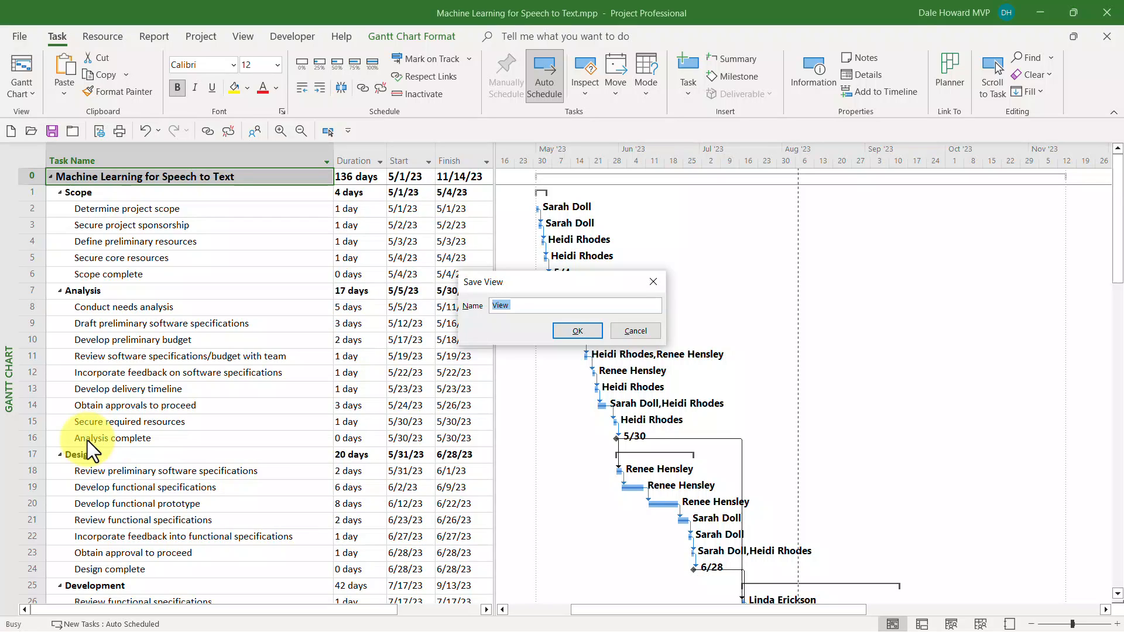
key(BackSpace)
text(Print View)
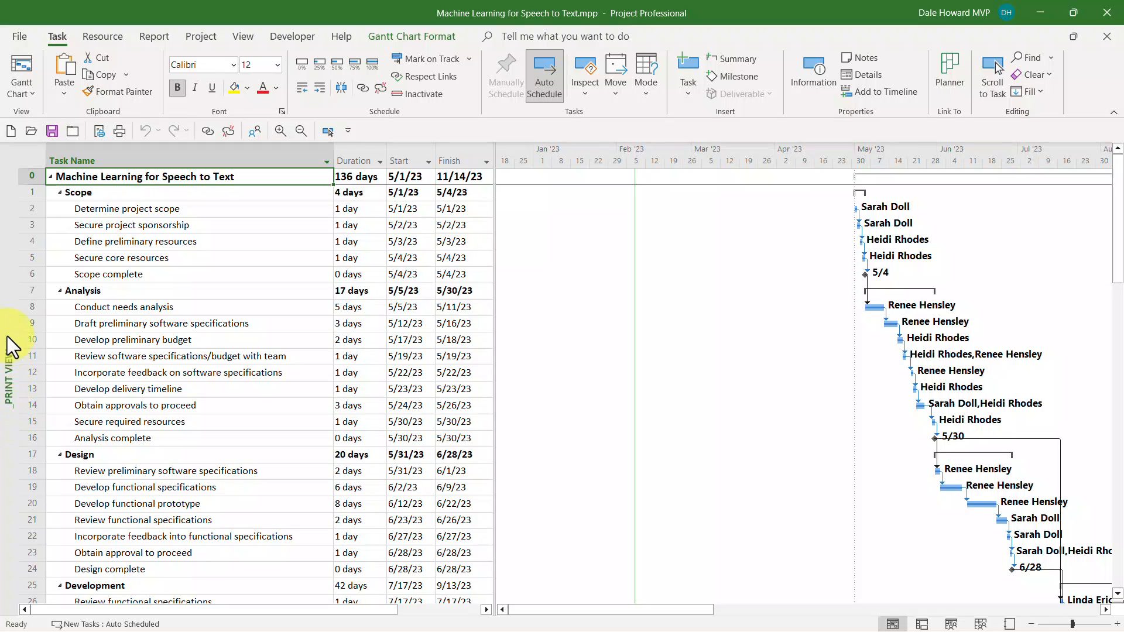
click(30, 96)
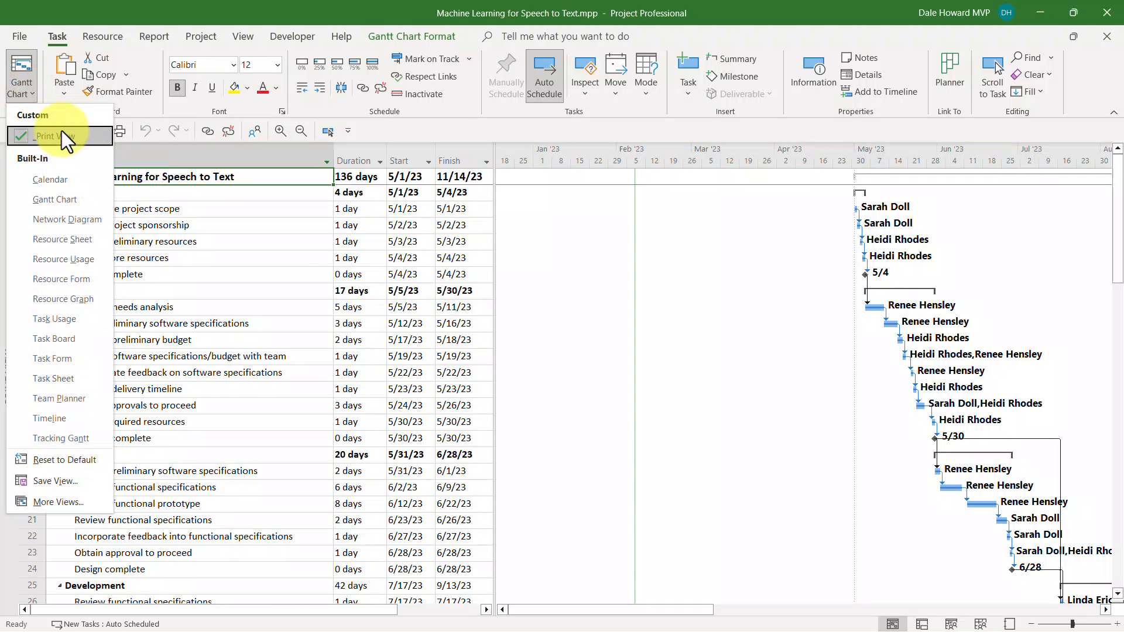
click(189, 177)
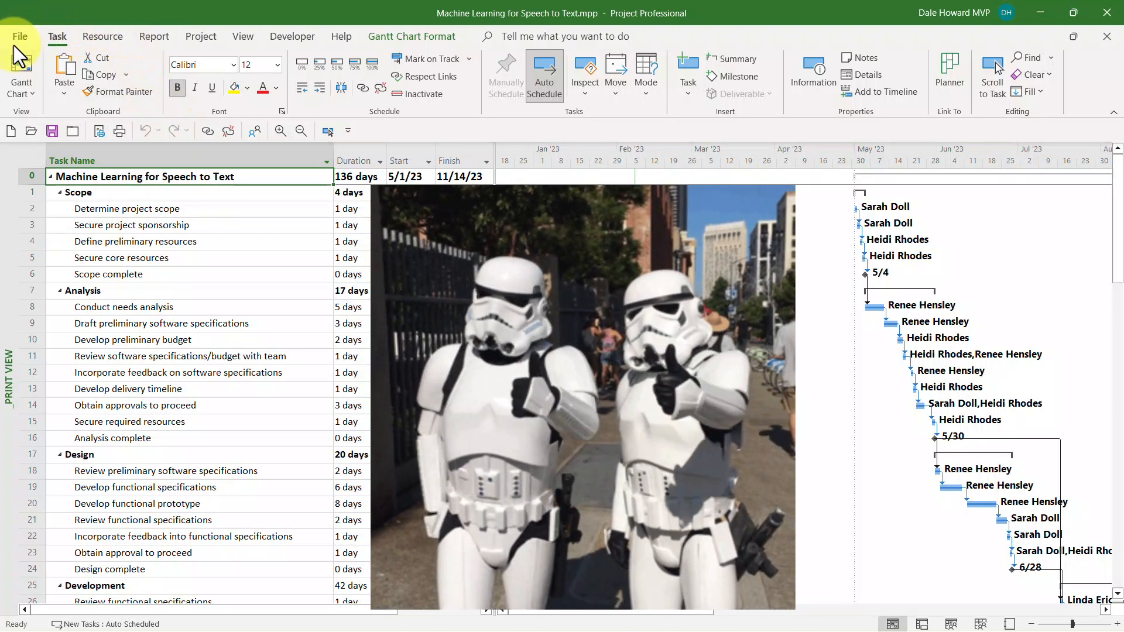
Step: Check the Organizer for the _Print View view and _Print View Table in both Global.MPT and the project file
click(14, 38)
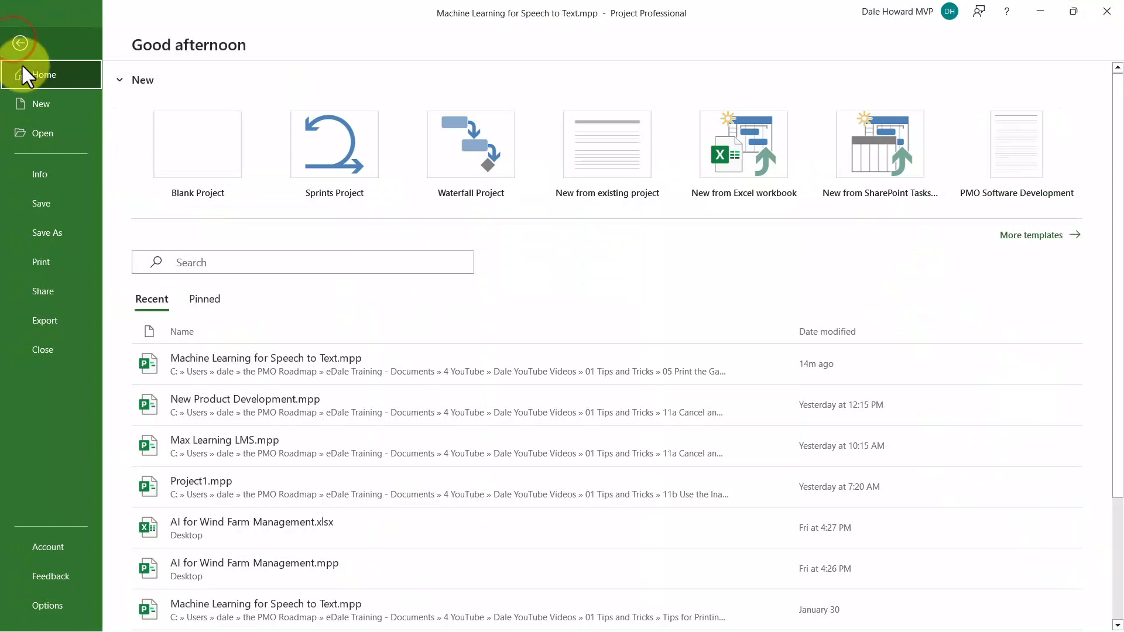
click(20, 167)
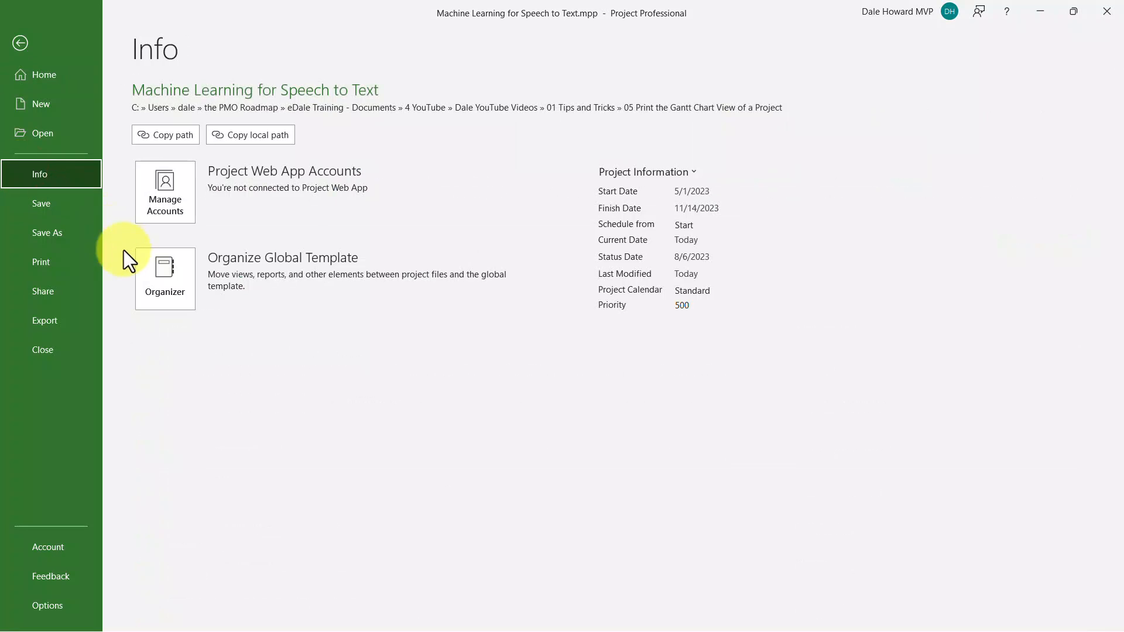
click(149, 276)
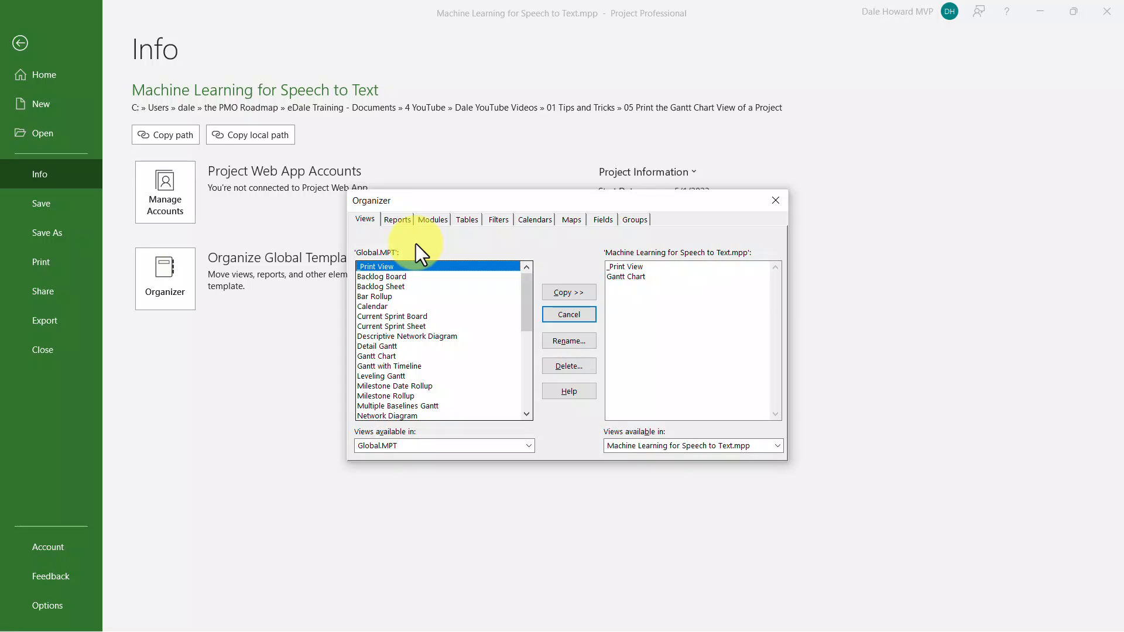
click(463, 224)
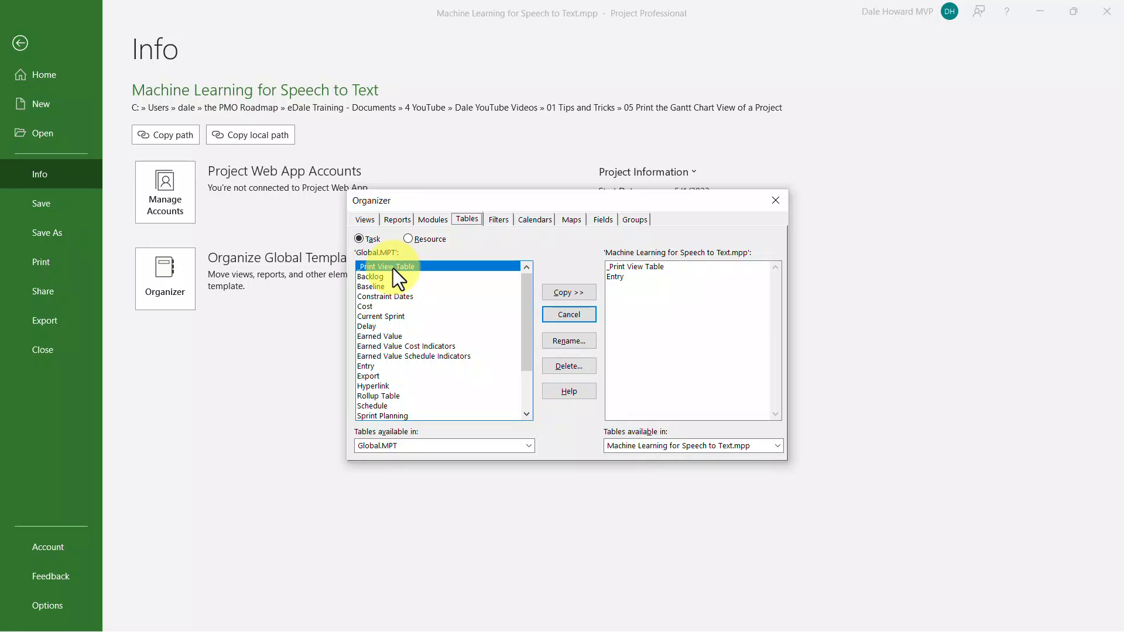
click(561, 319)
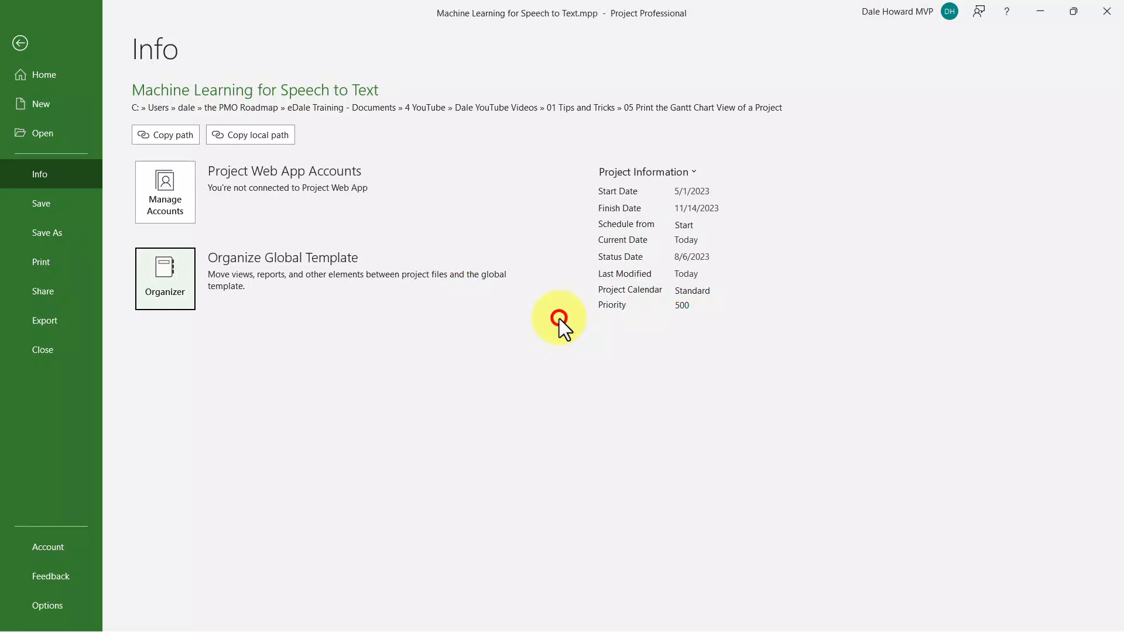
Step: Create a blank project to check that _Print View is offered in its list of views, and close that project
click(47, 73)
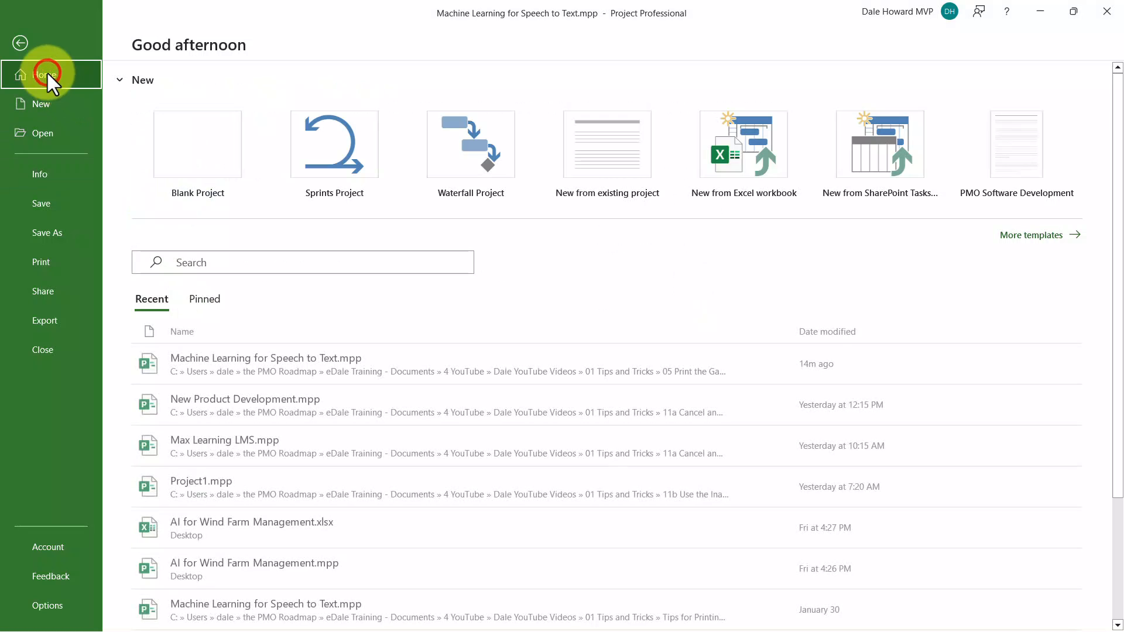
click(182, 150)
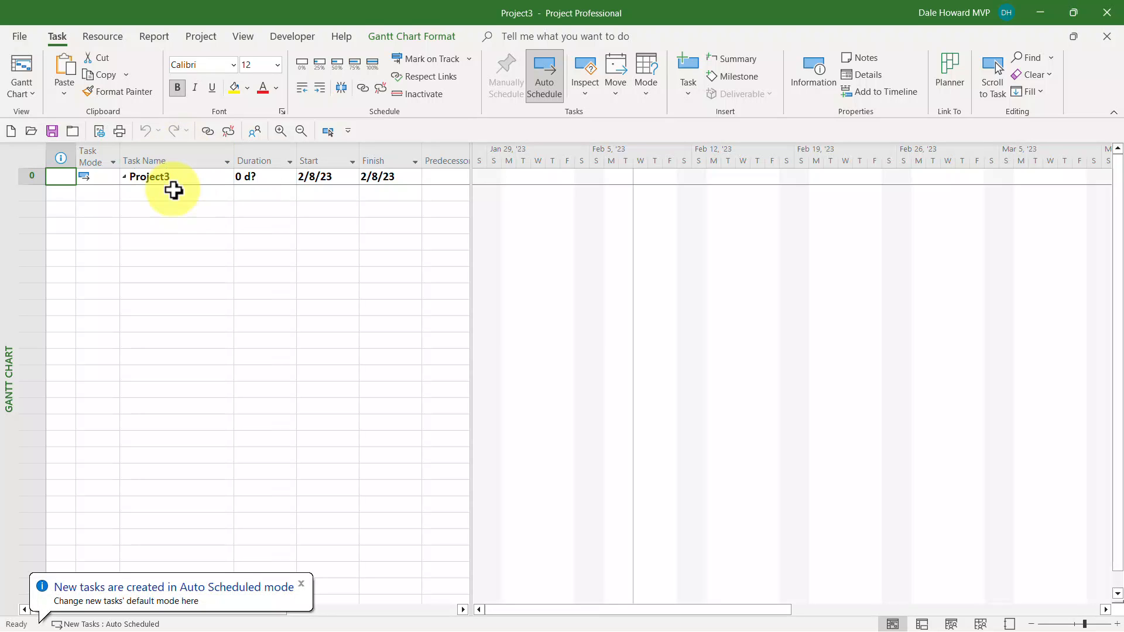
click(27, 93)
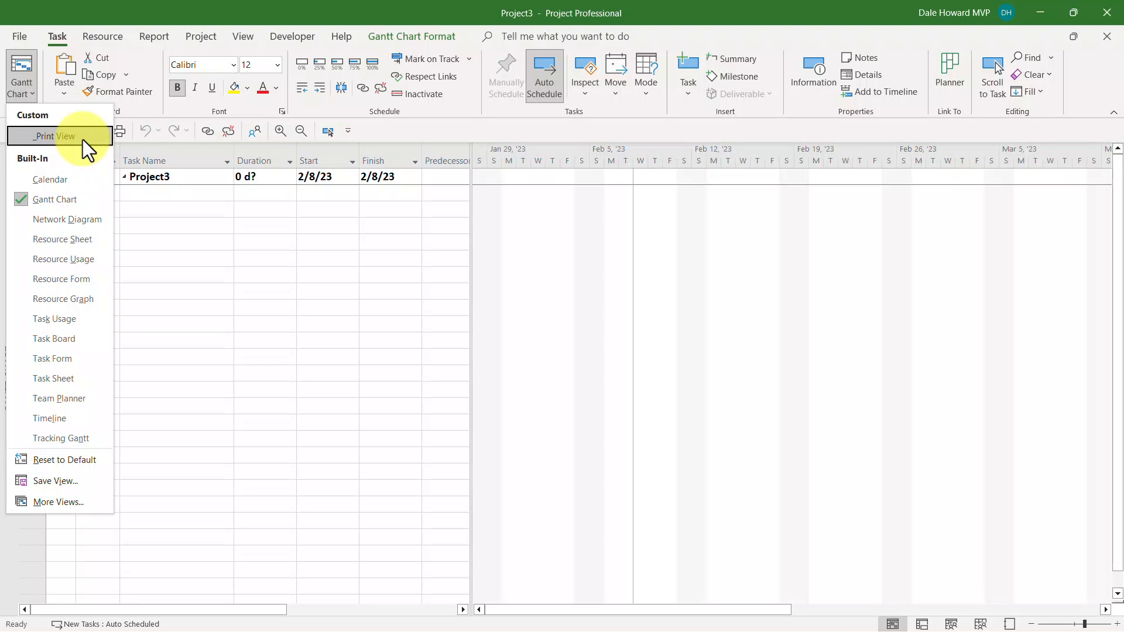
click(177, 175)
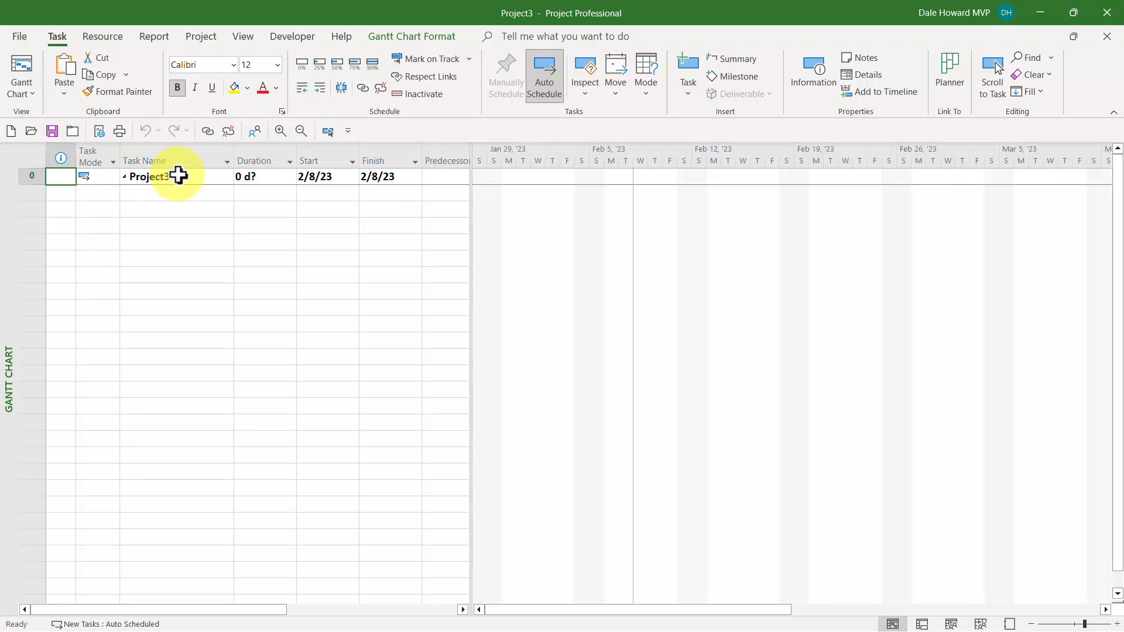
click(1110, 42)
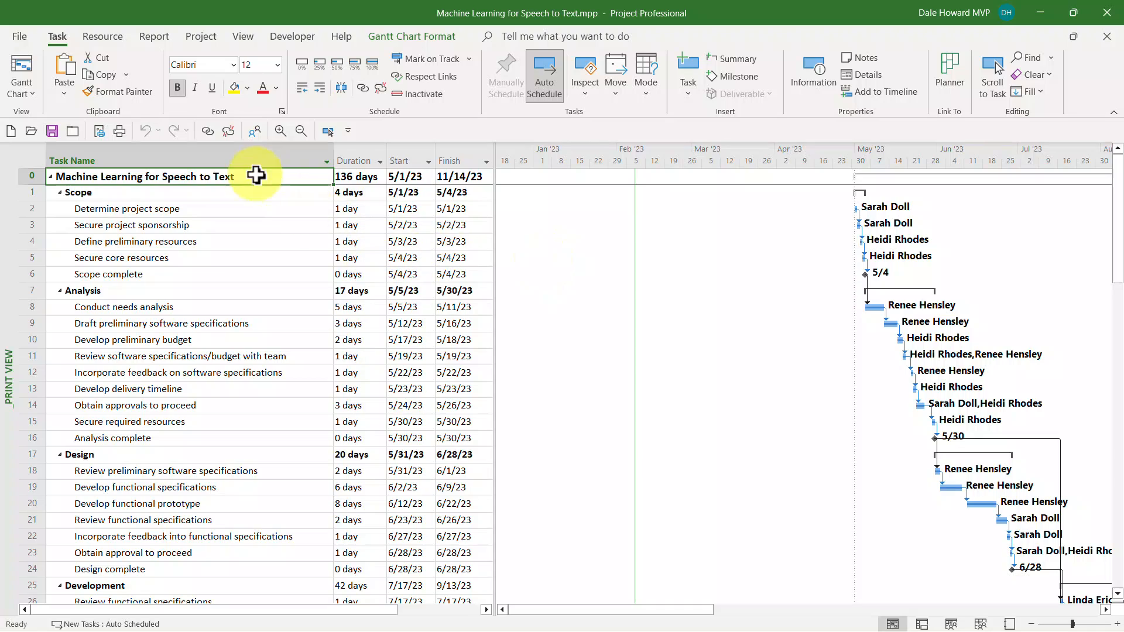
Step: Switch the Machine Learning for Speech to Text project to the Gantt Chart view and reset that view to its default
click(20, 93)
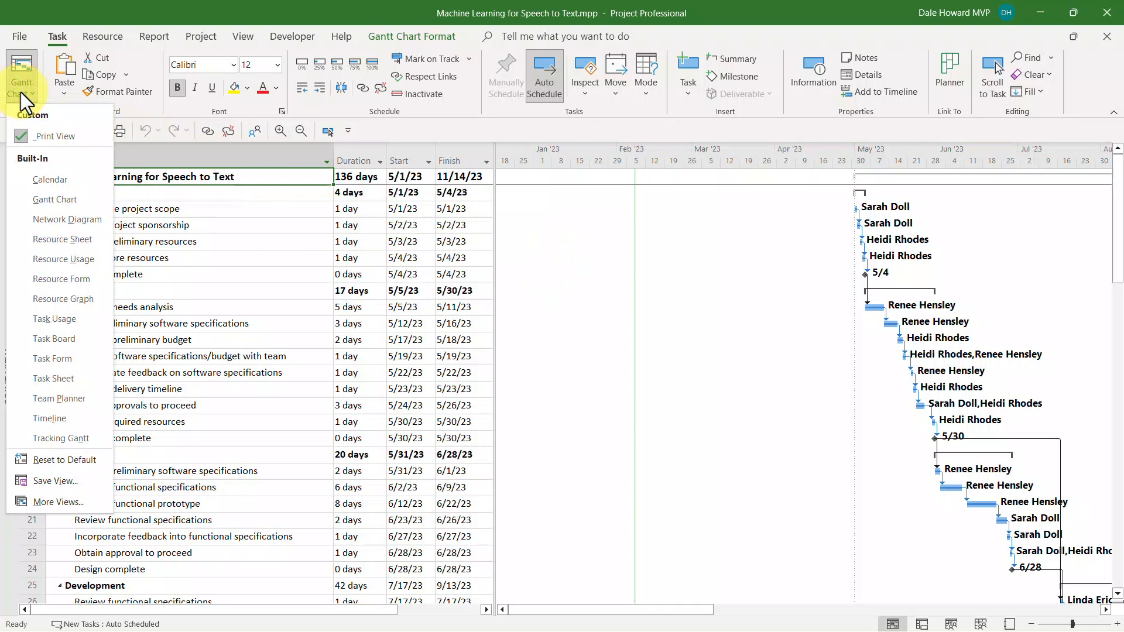
click(101, 202)
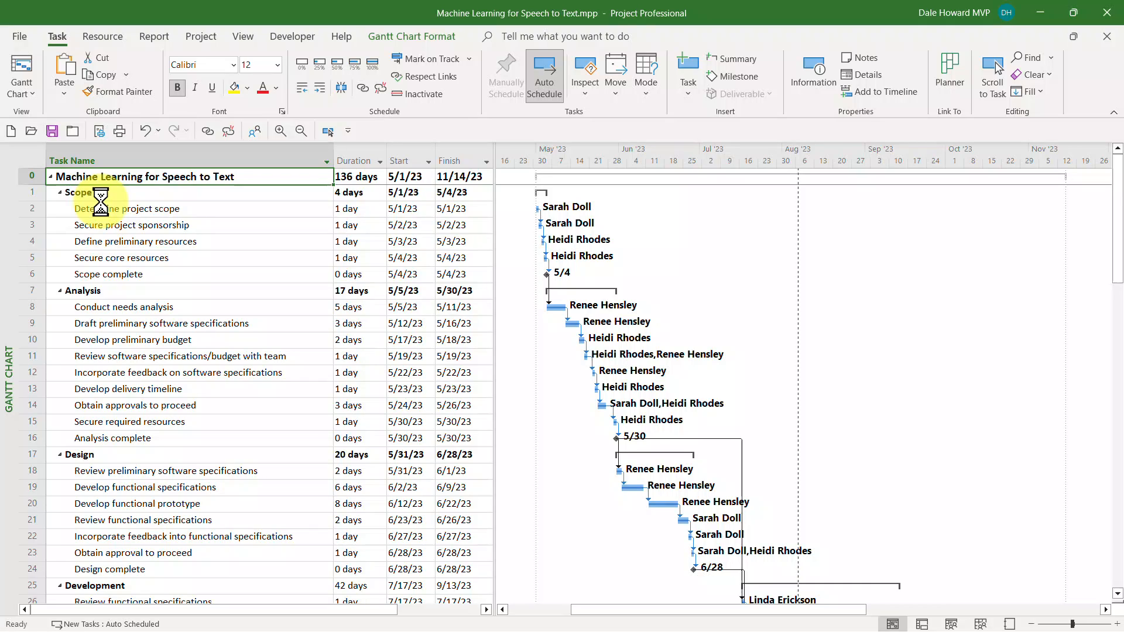
click(34, 94)
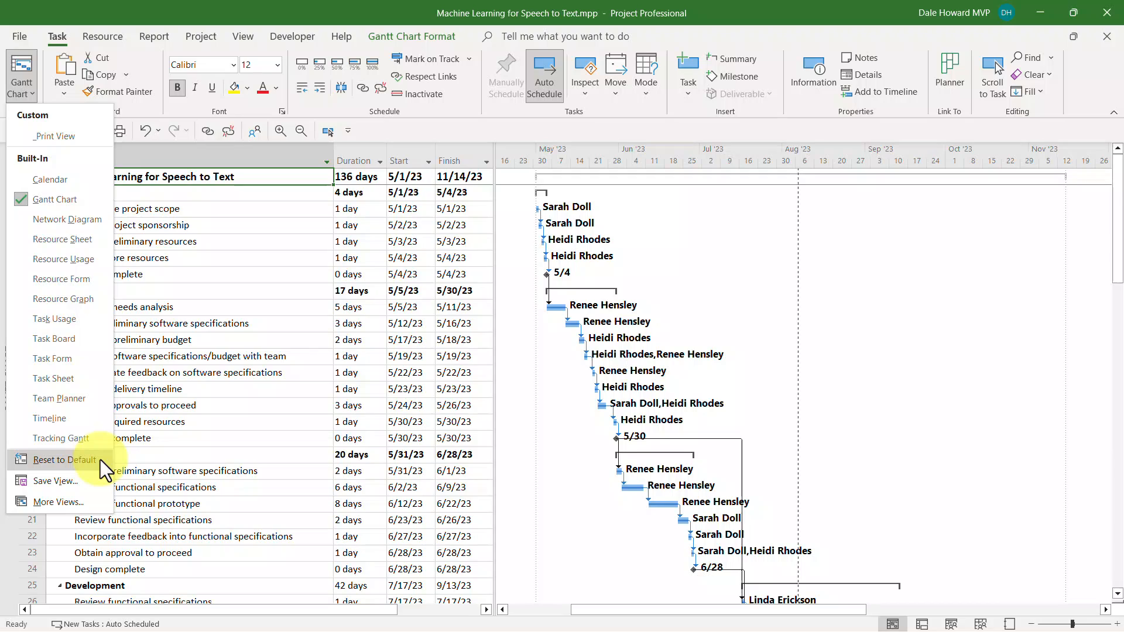
click(64, 460)
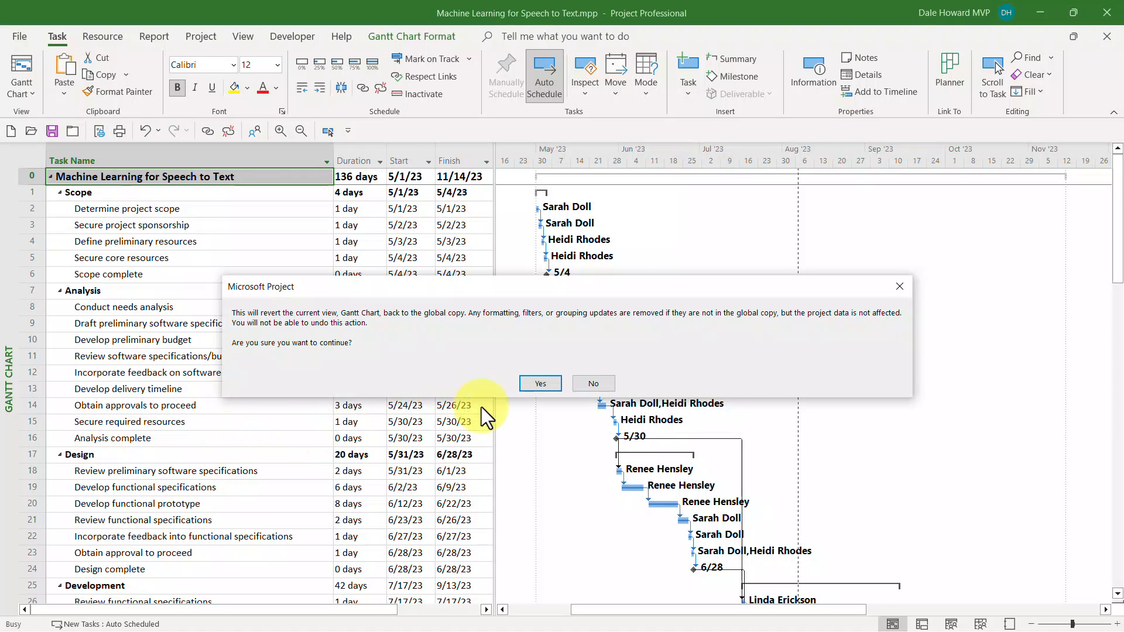
click(547, 388)
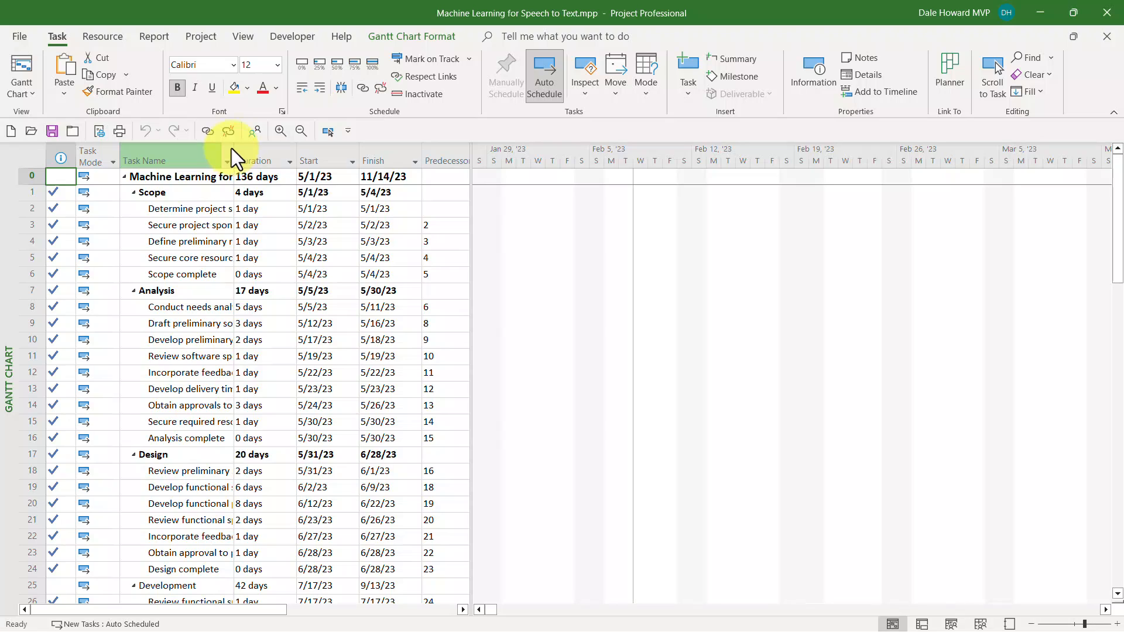
Step: Fit the Task Name column to its longest entry and bring the project's first Gantt bars into the timescale
double_click(234, 153)
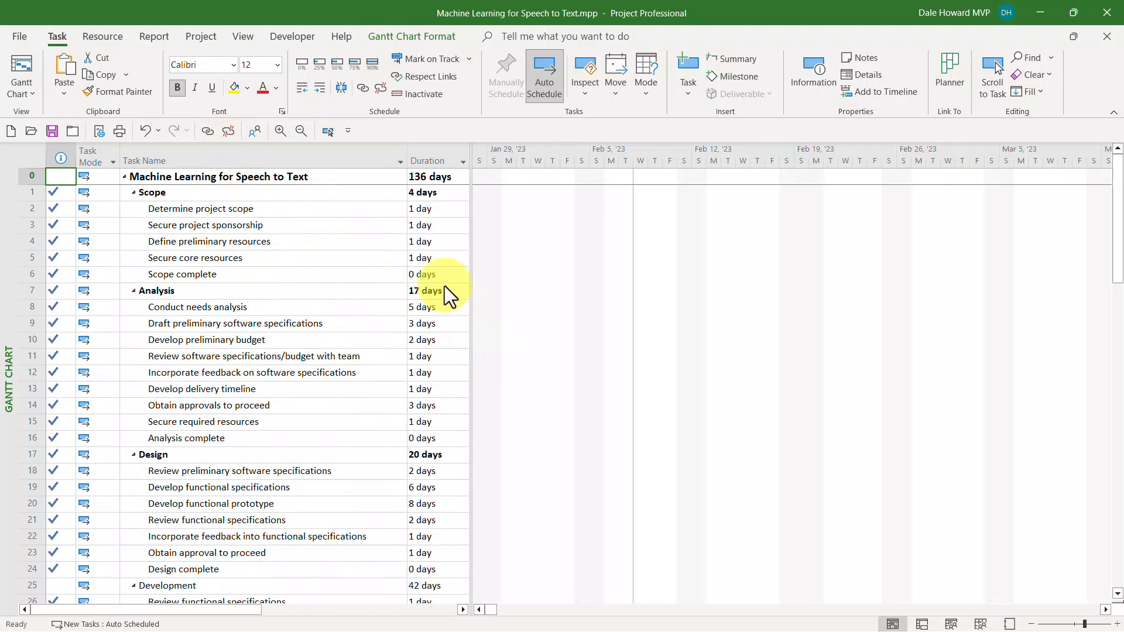
click(321, 178)
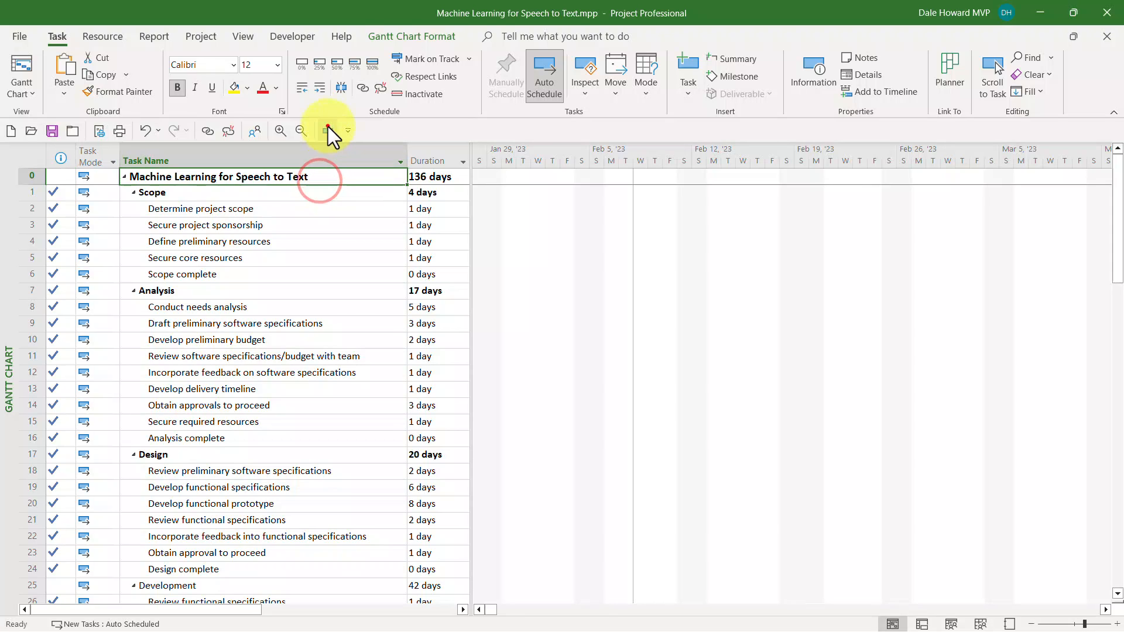
click(328, 128)
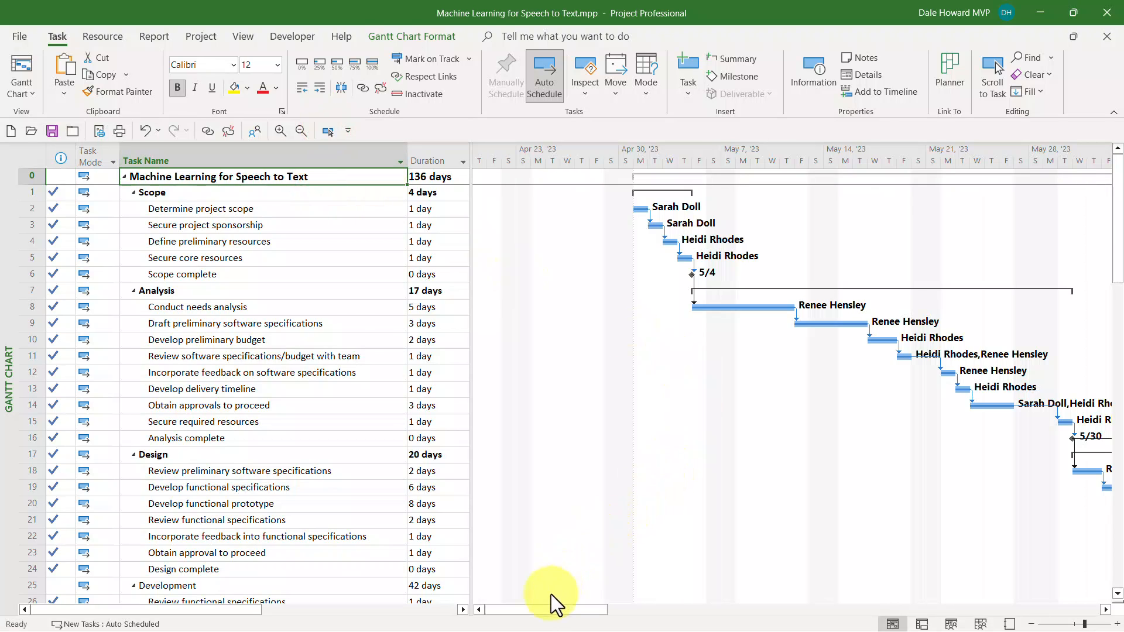
mouse_move(534, 609)
mouse_down()
mouse_move(569, 606)
mouse_move(556, 609)
mouse_up()
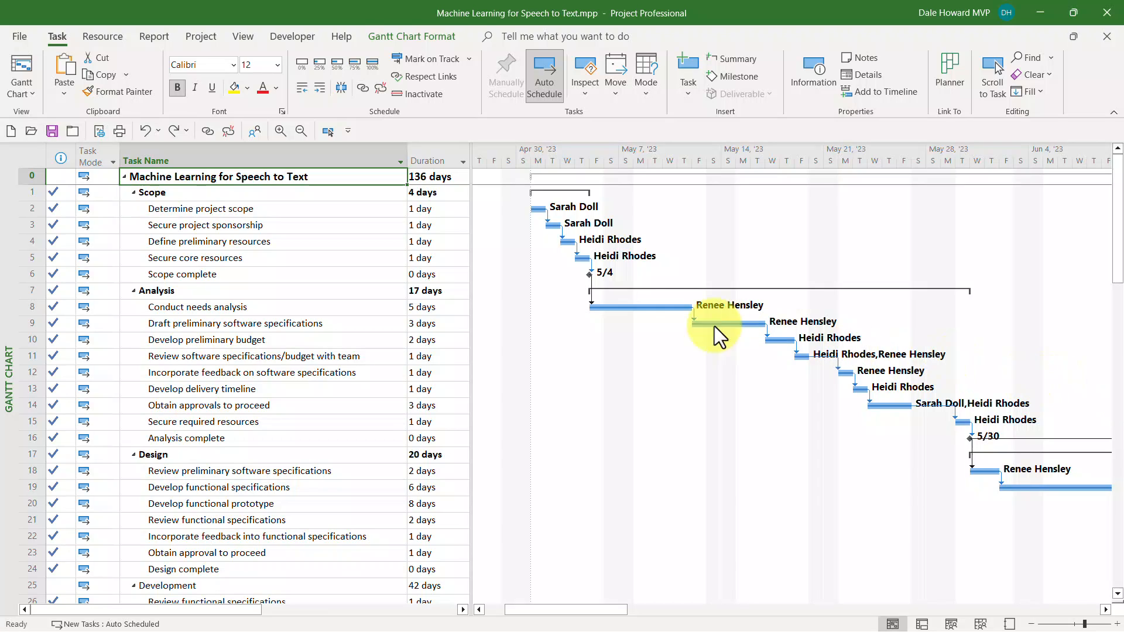
Step: Apply _Print View to the project and check the first two pages in the print preview
click(14, 99)
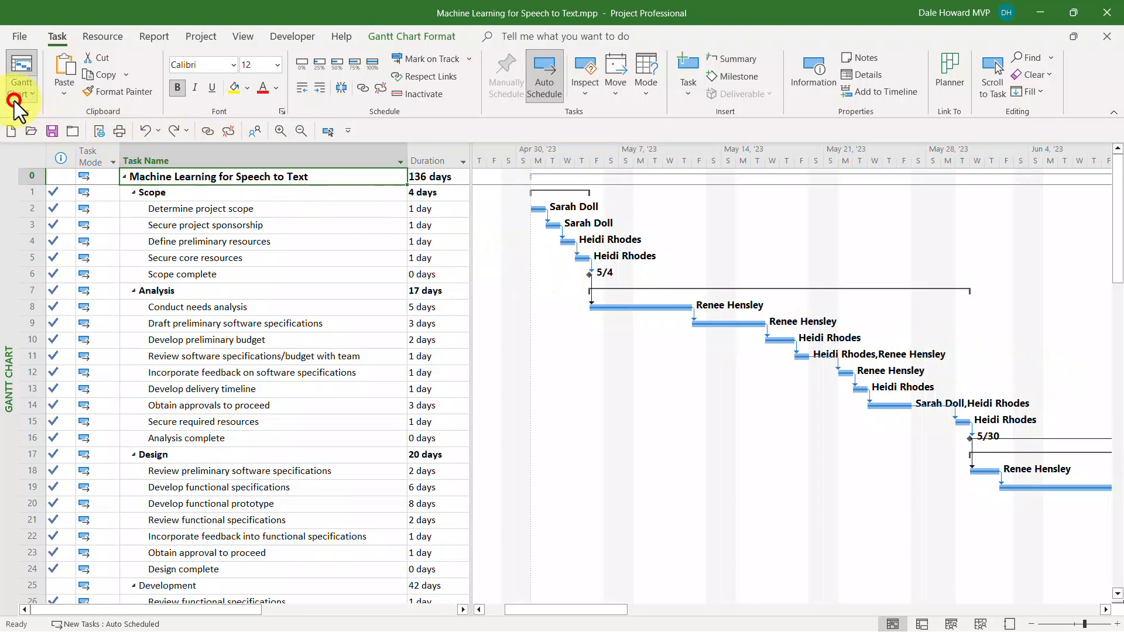
click(65, 136)
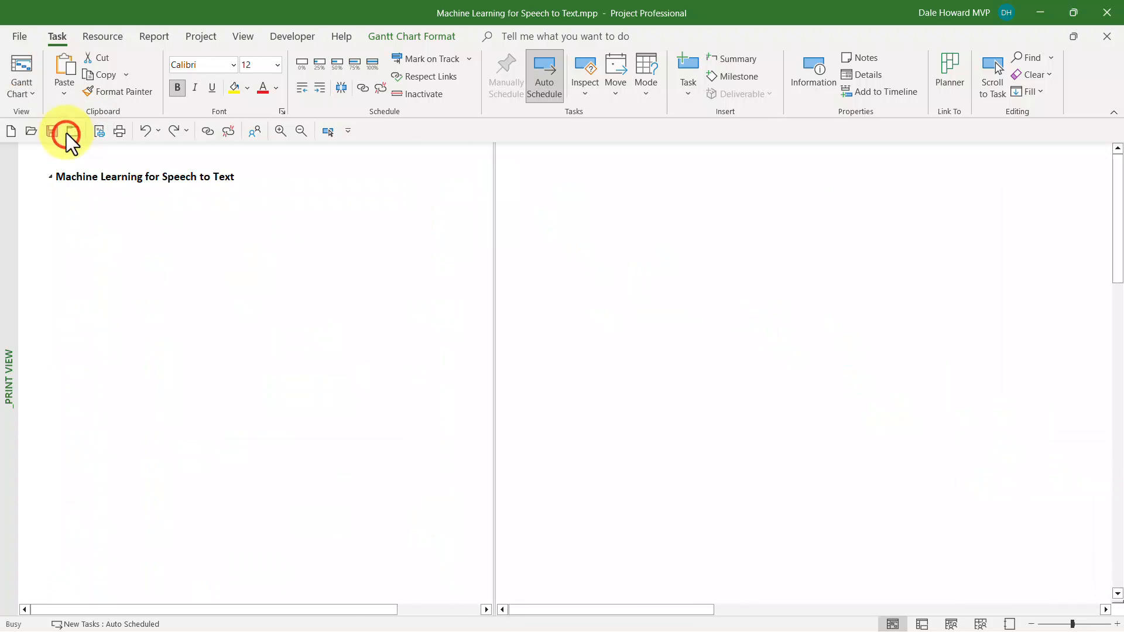
click(118, 131)
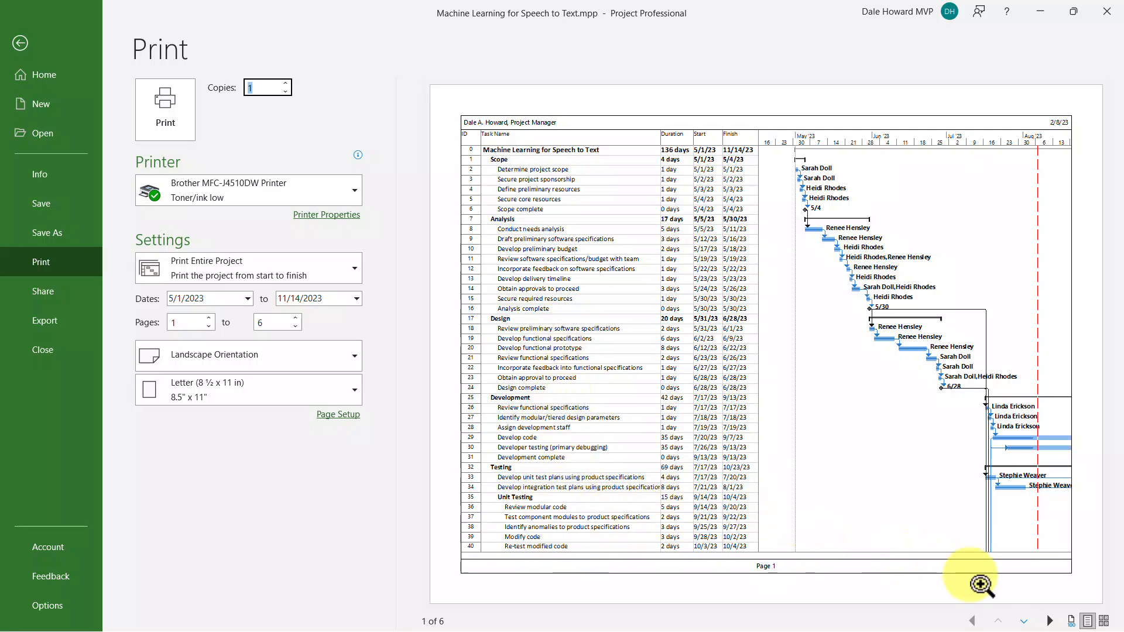
click(1025, 621)
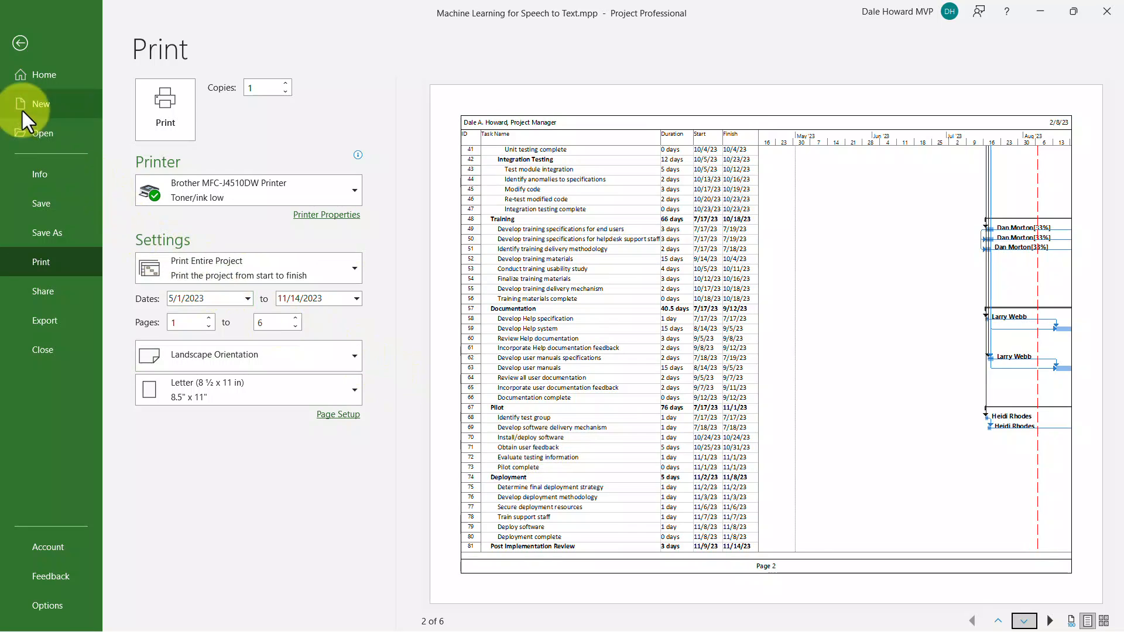
click(20, 42)
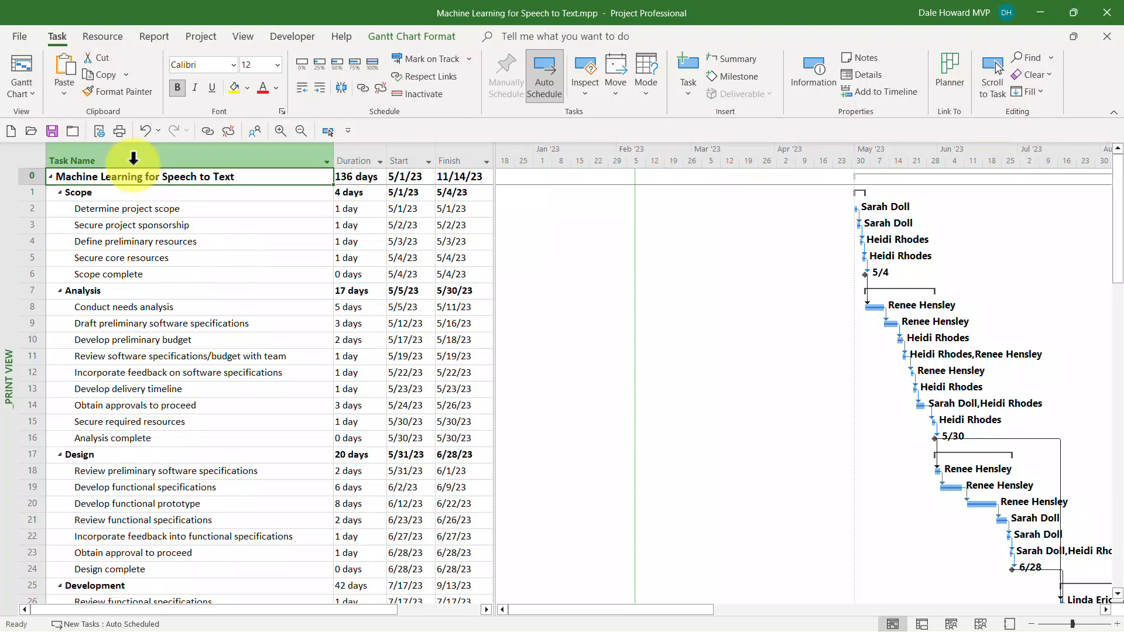
Step: Open the Quick Access Toolbar customization options and list All Commands as the available commands
click(17, 37)
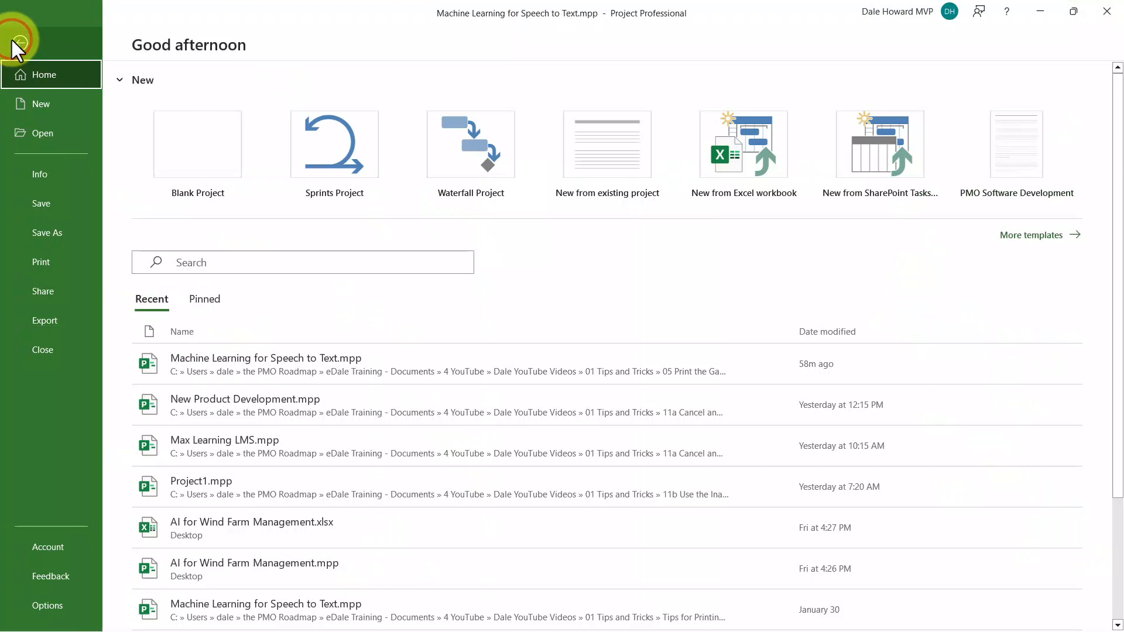
click(50, 594)
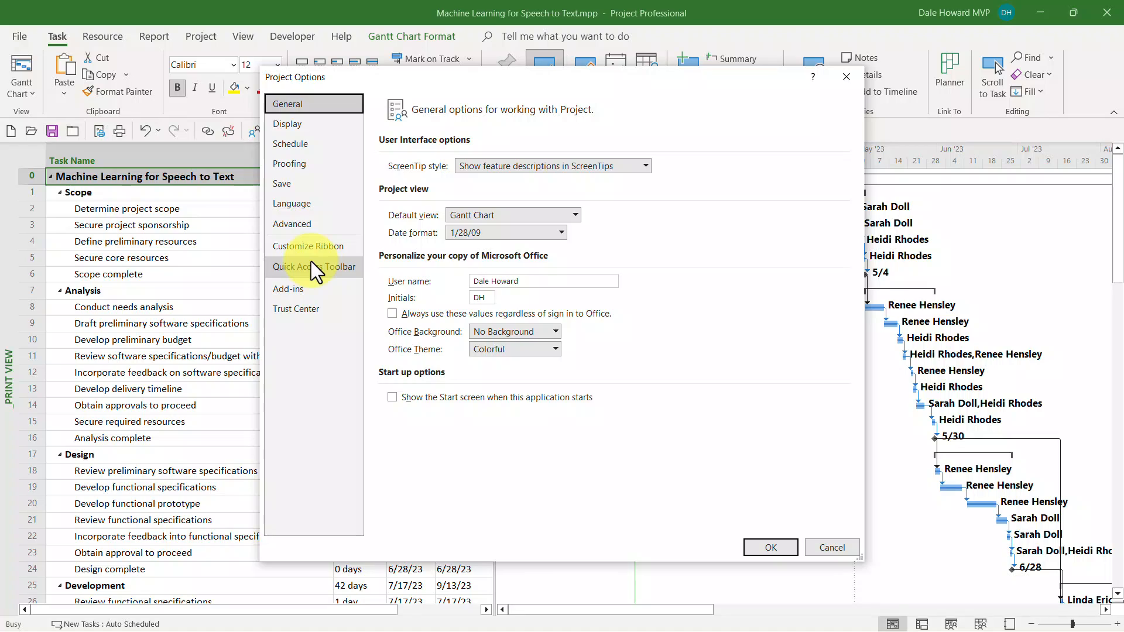
click(311, 267)
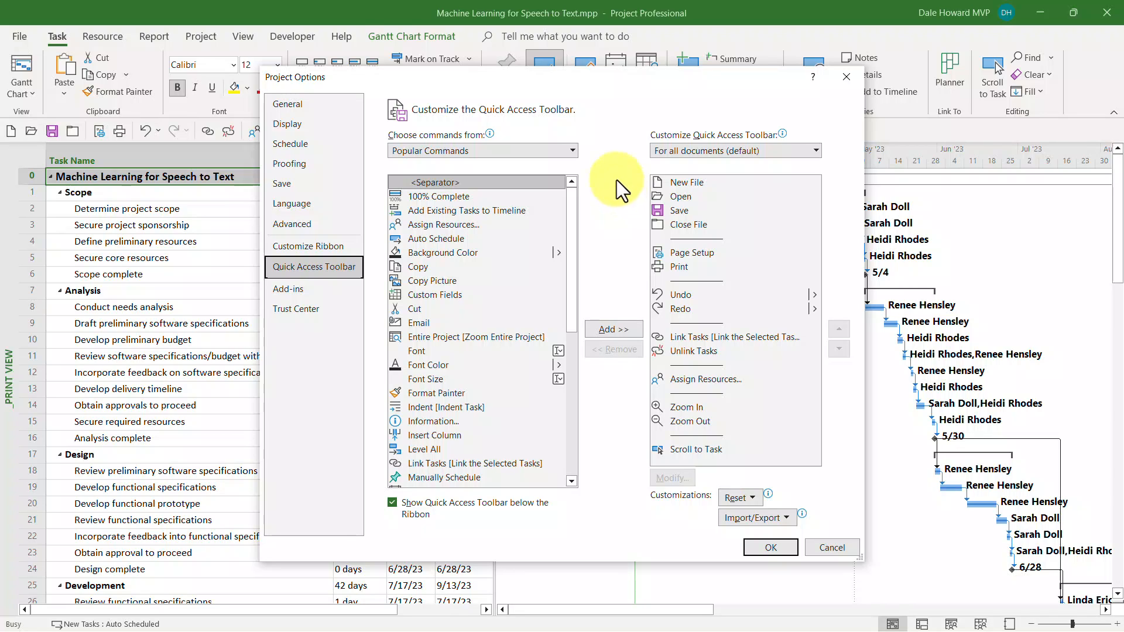
click(570, 151)
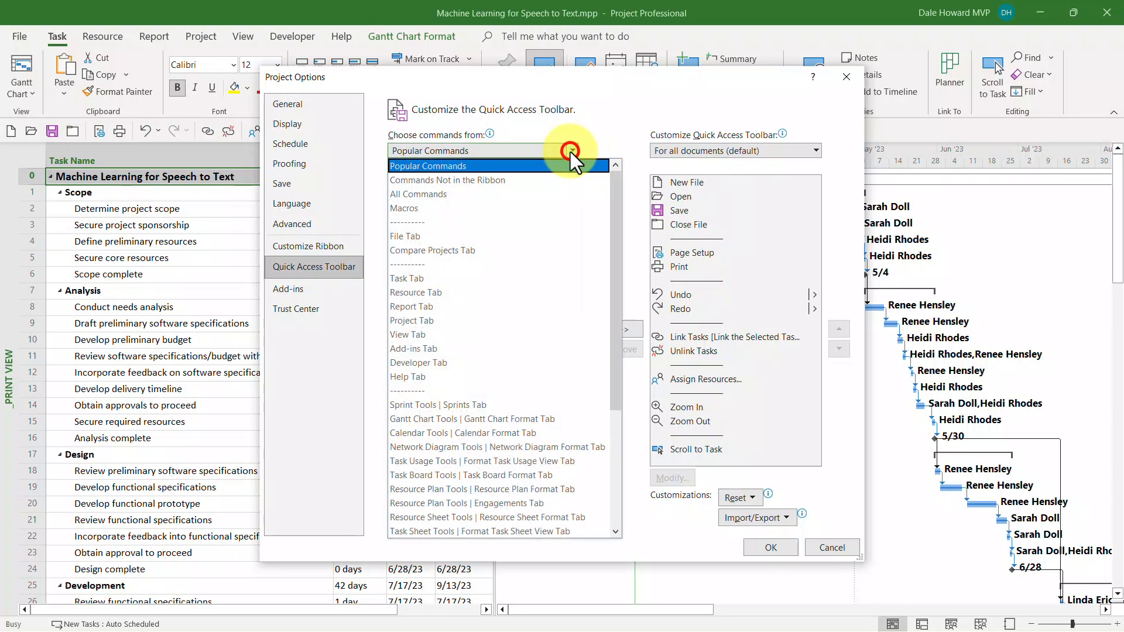
click(473, 195)
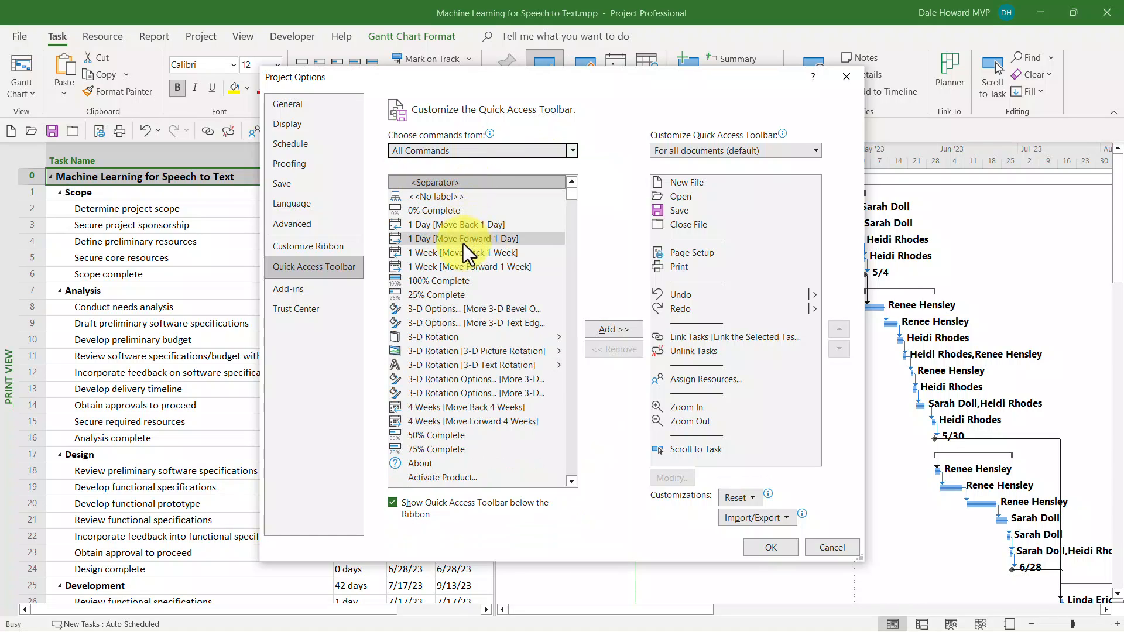
Step: Add the Insert Page Break command to the Quick Access Toolbar directly after Print and apply the options
click(458, 234)
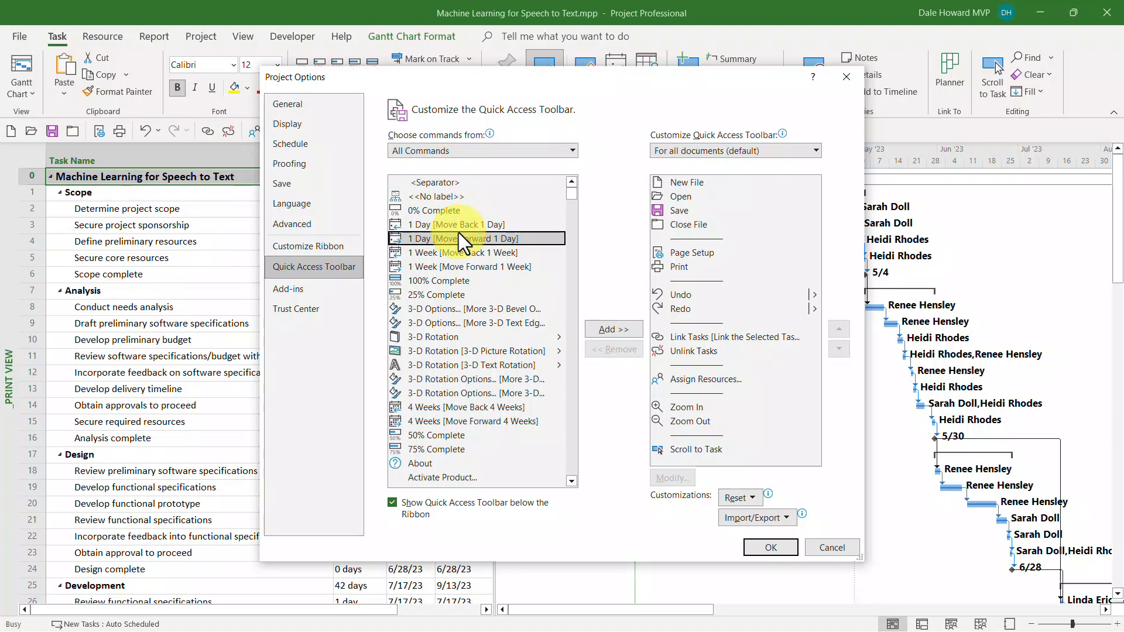
key(i)
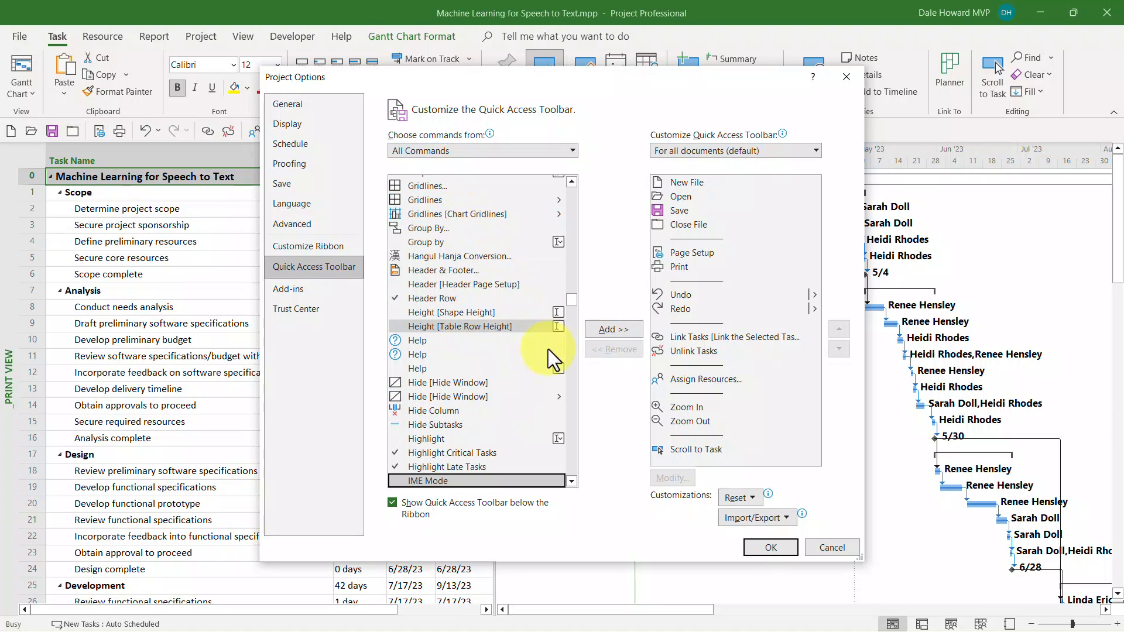
click(569, 373)
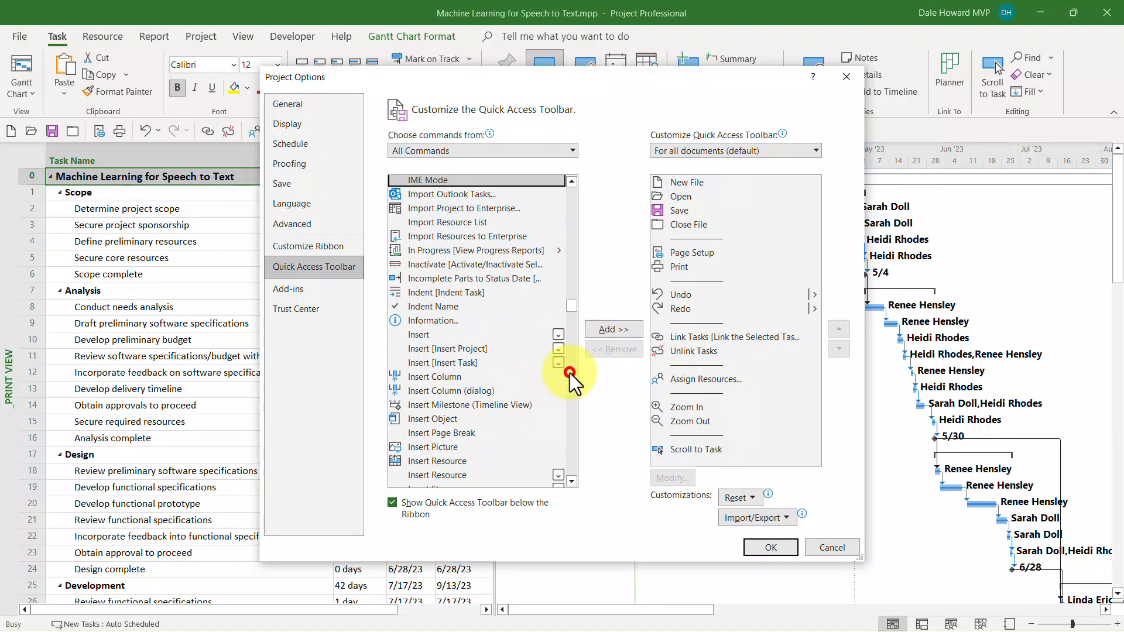
click(573, 481)
click(573, 482)
click(573, 482)
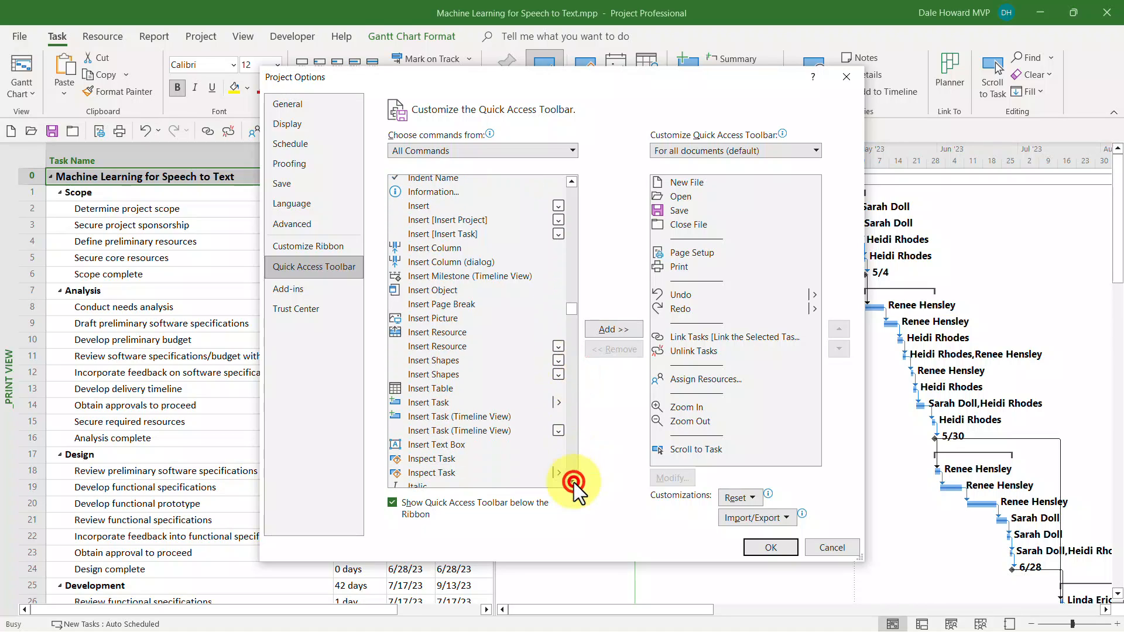
click(466, 307)
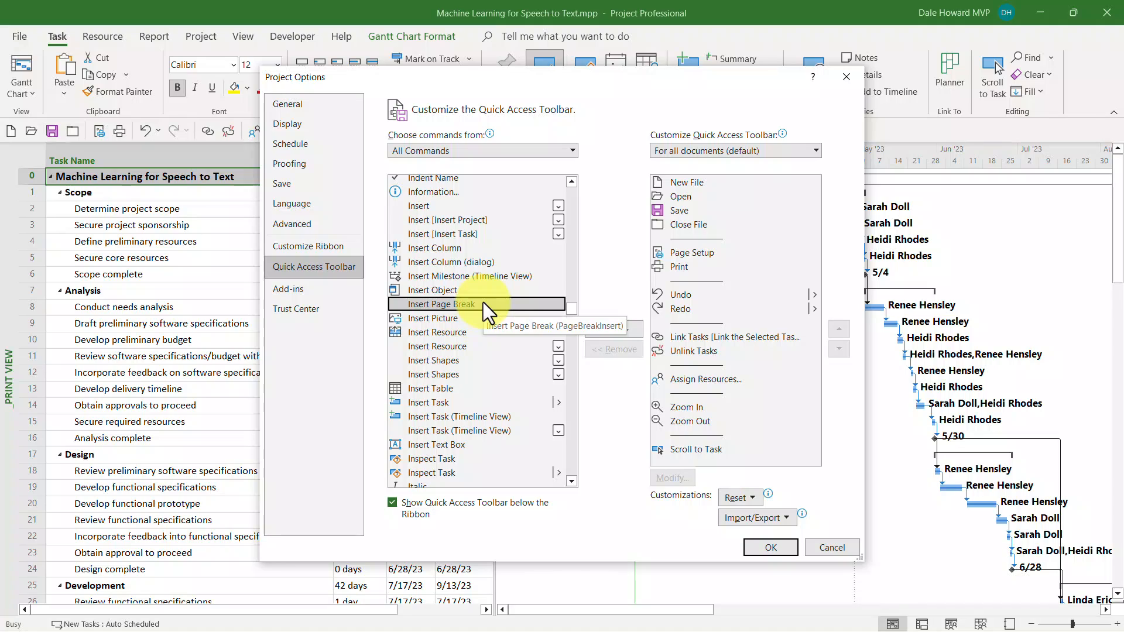
click(694, 268)
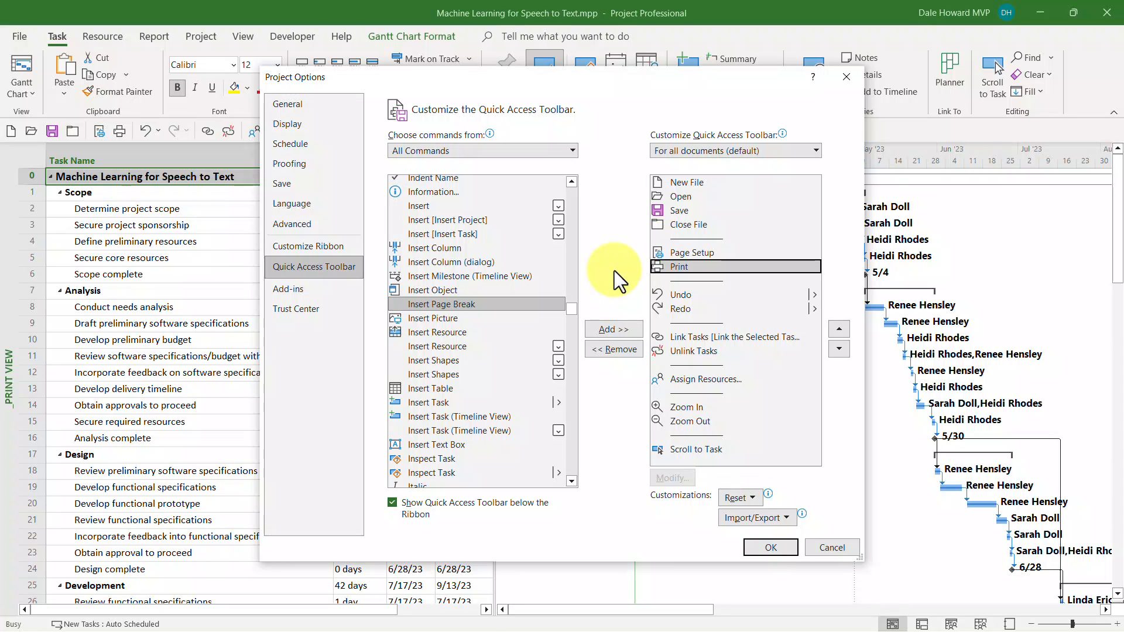
click(617, 326)
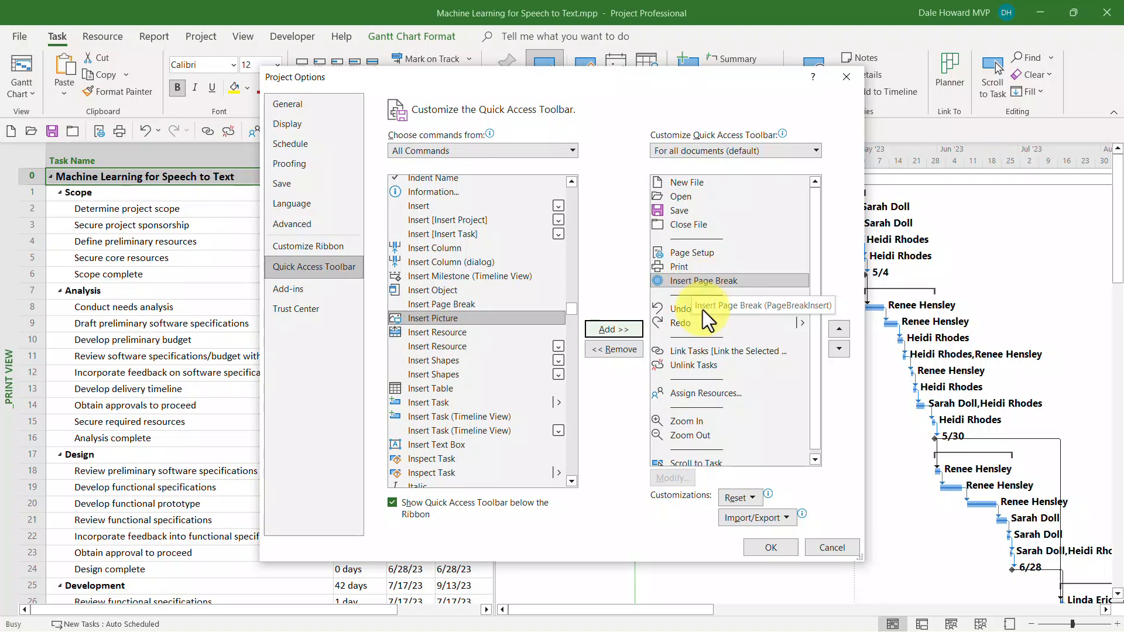
click(771, 550)
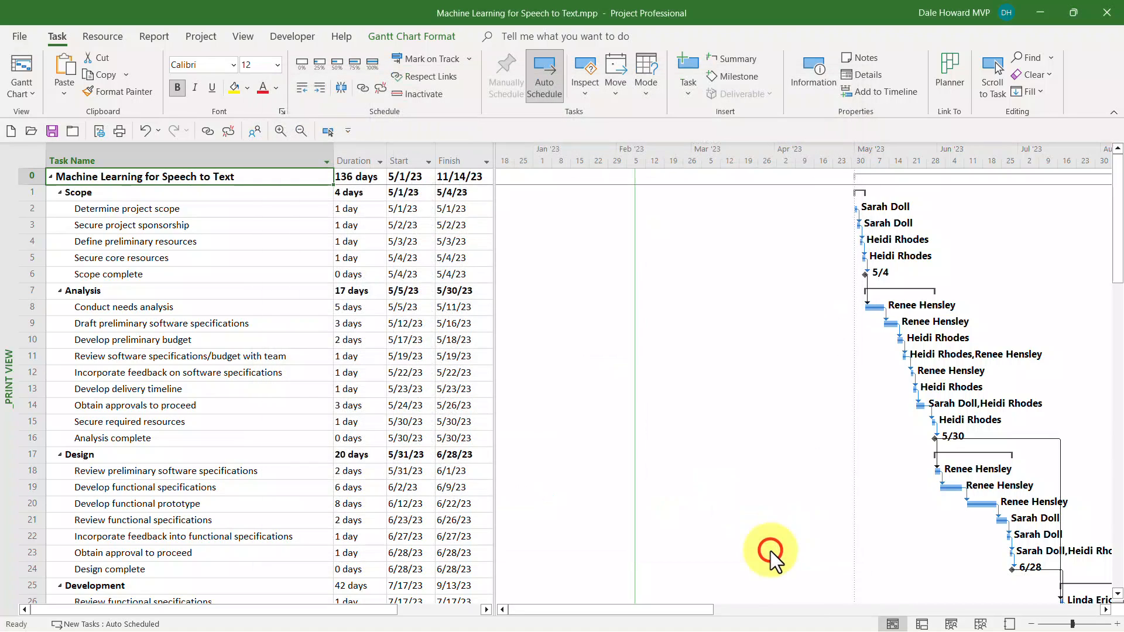
Step: Insert a page break above the Post Implementation Review summary task
scroll(108, 500, down, 11)
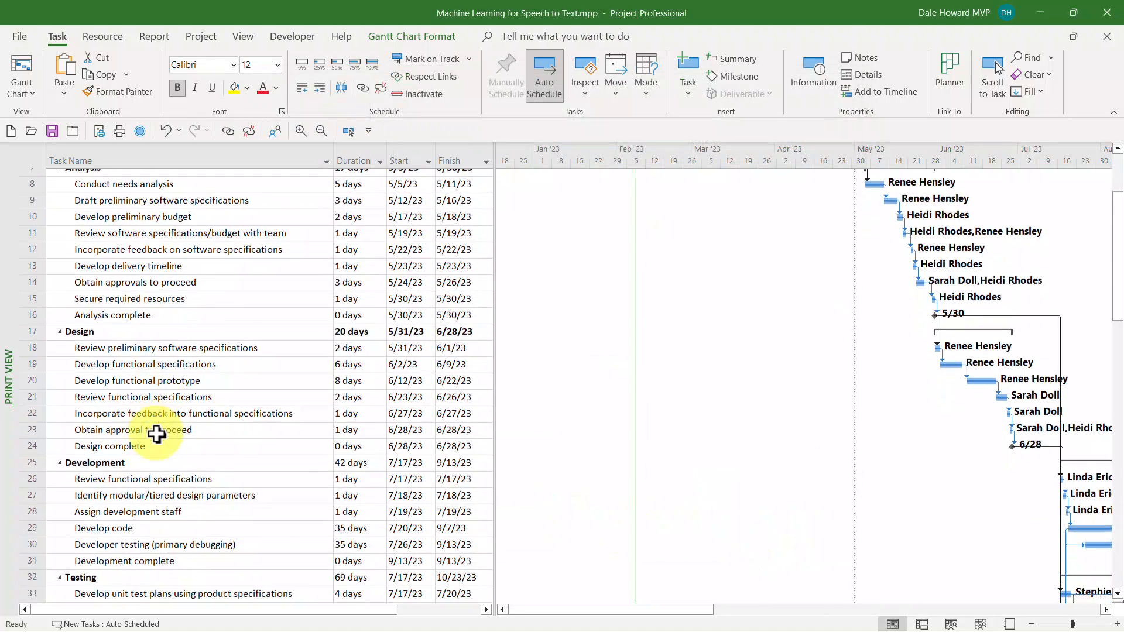
scroll(170, 437, down, 7)
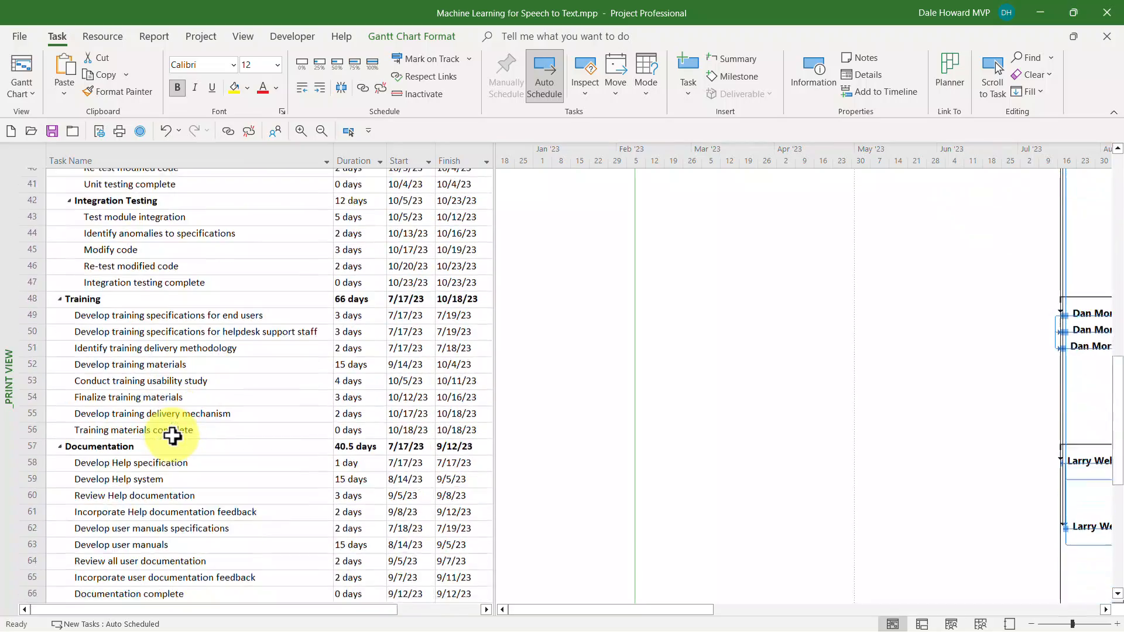
scroll(174, 435, down, 2)
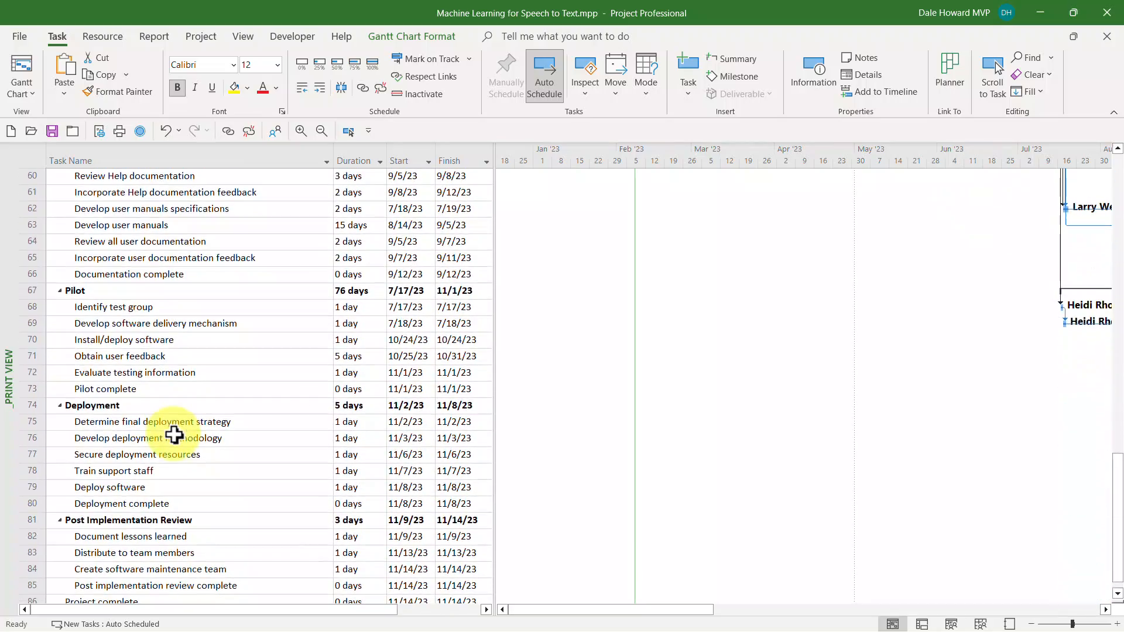
scroll(174, 435, down, 2)
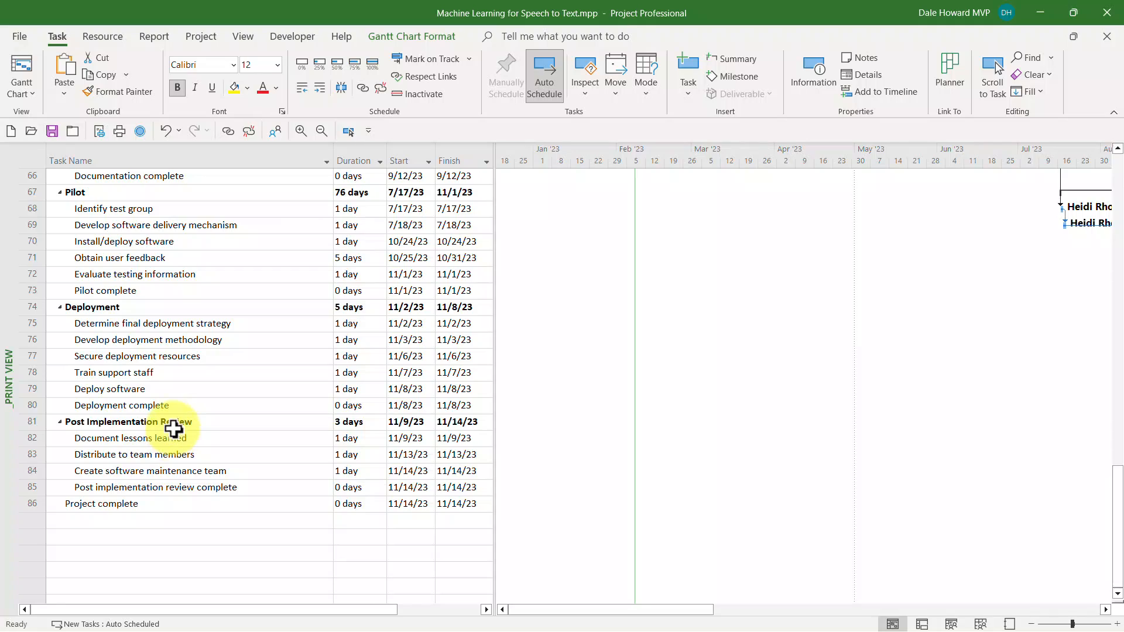
click(172, 419)
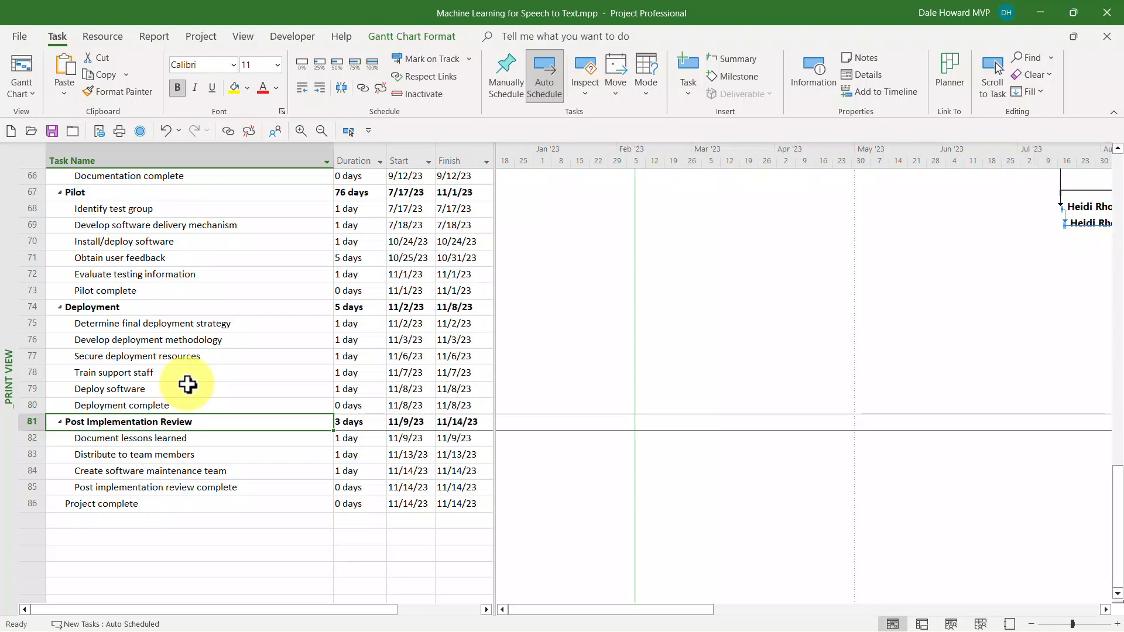
click(139, 132)
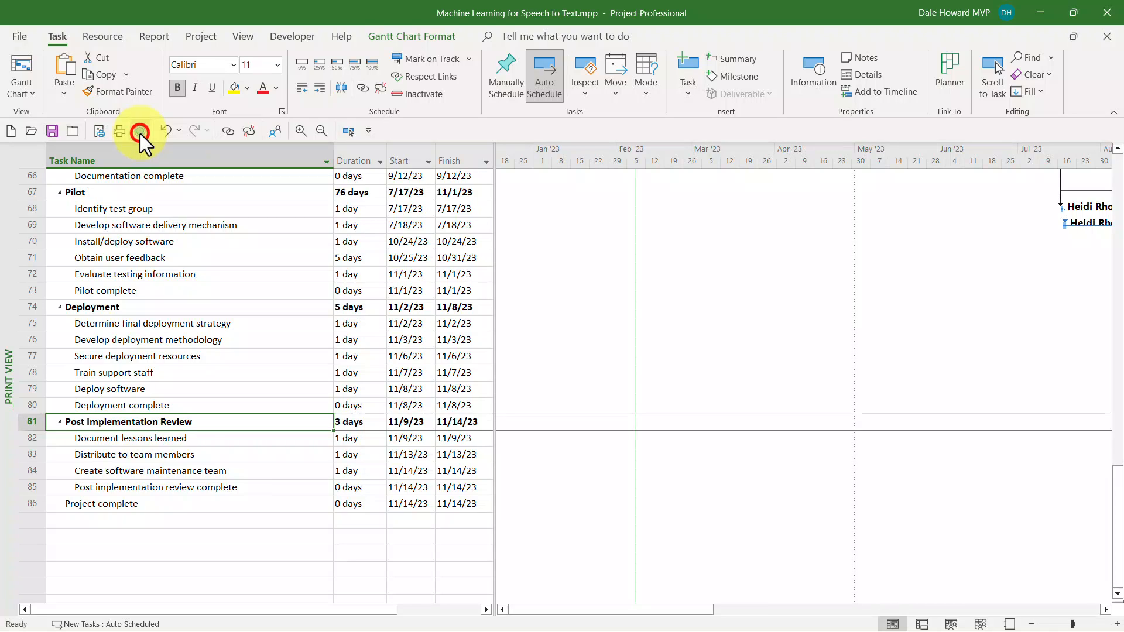
click(191, 509)
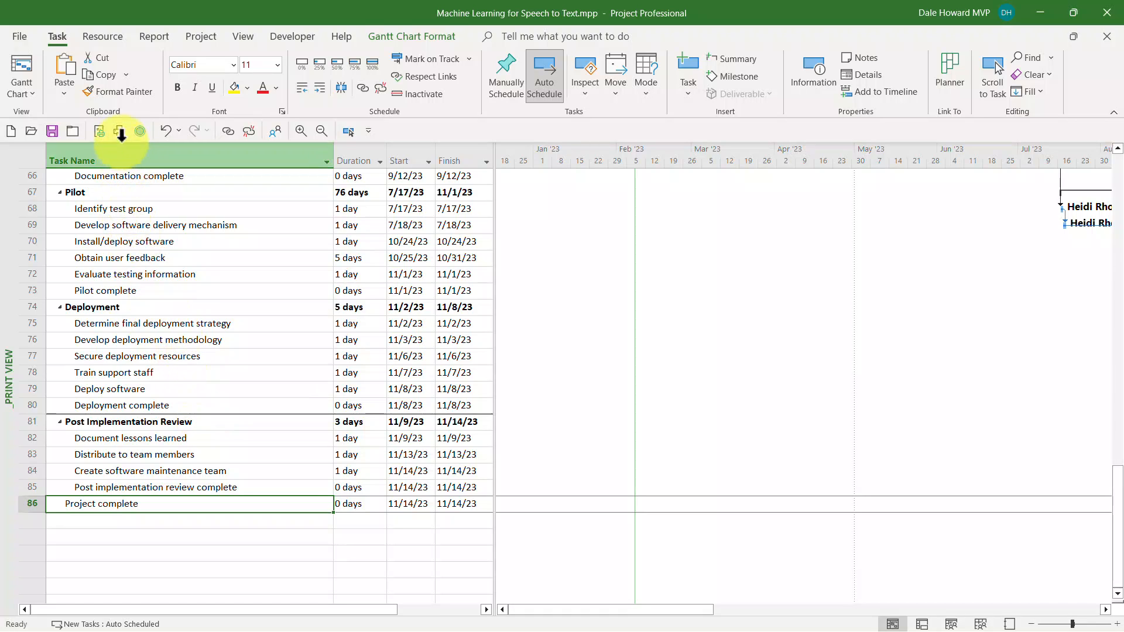
Step: Check the first three pages in the print preview for the page break's placement and return to the project
click(120, 131)
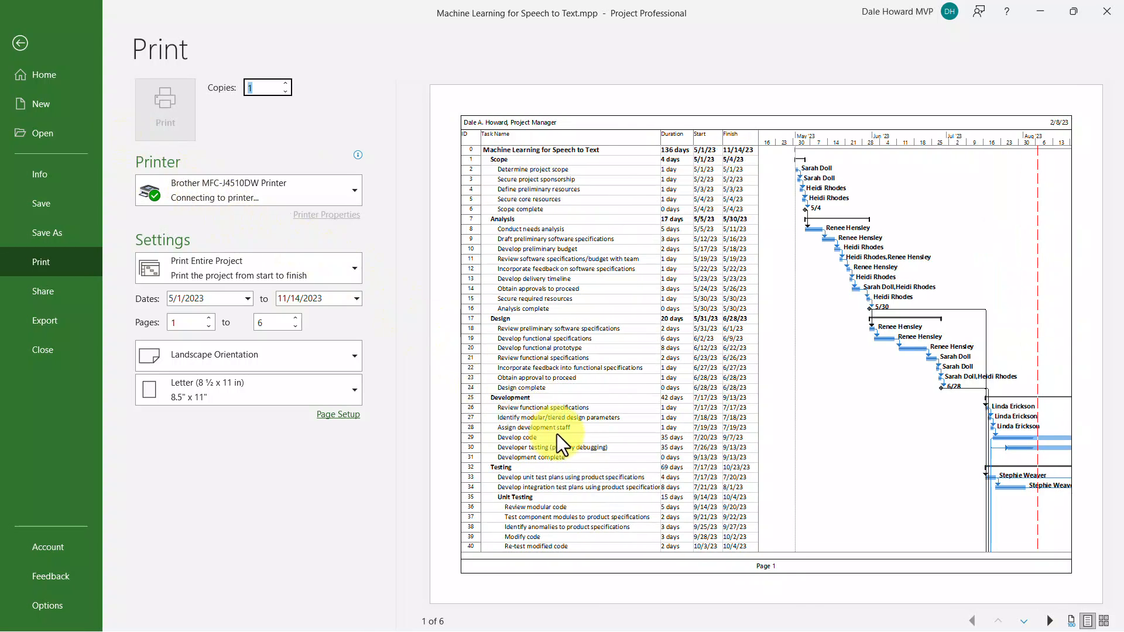
click(1021, 622)
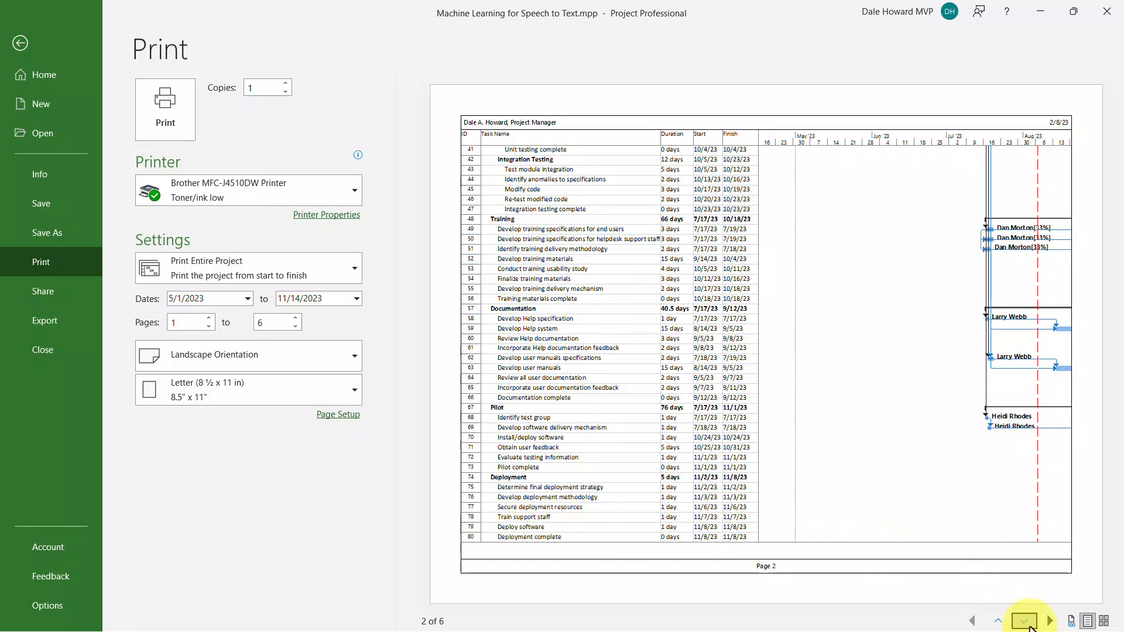
click(1029, 624)
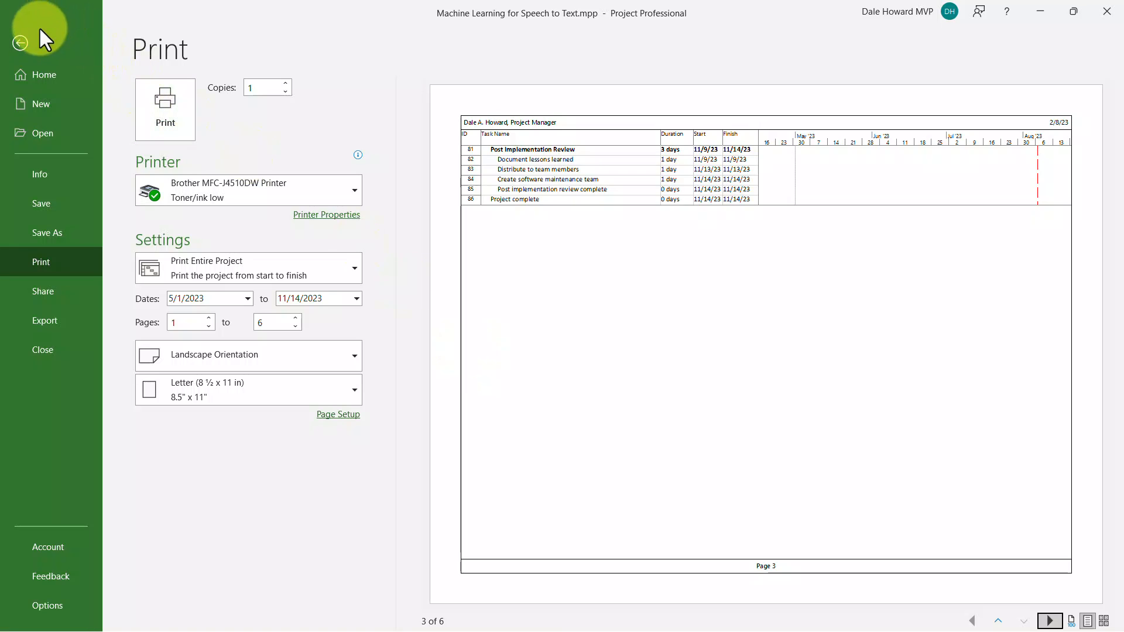
click(22, 43)
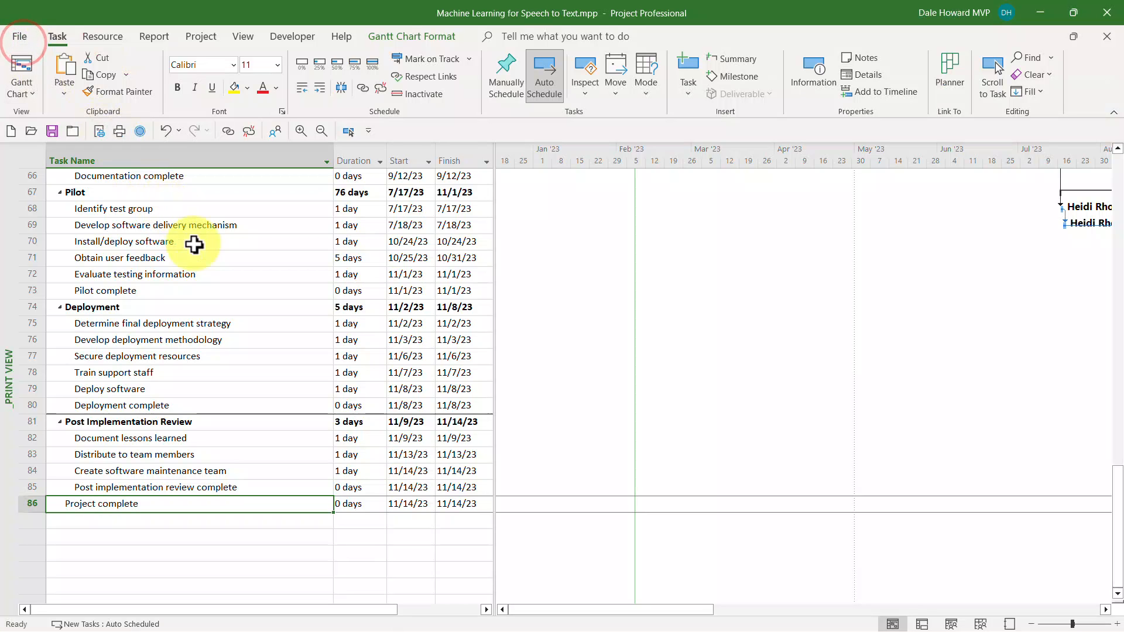